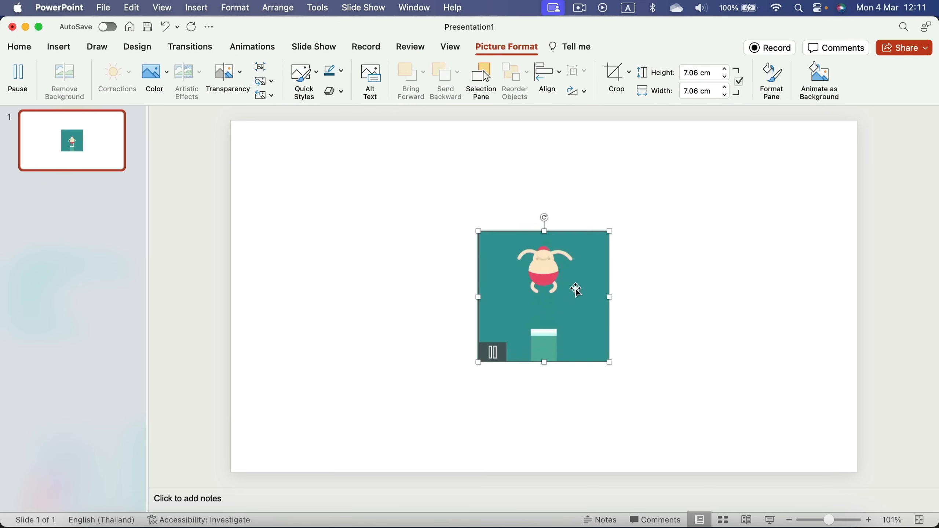
Enlarge the diver GIF to 16.94 cm square and centre it on the slide
{"action": "left_click_drag", "start_coordinate": [448, 268], "coordinate": [318, 217]}
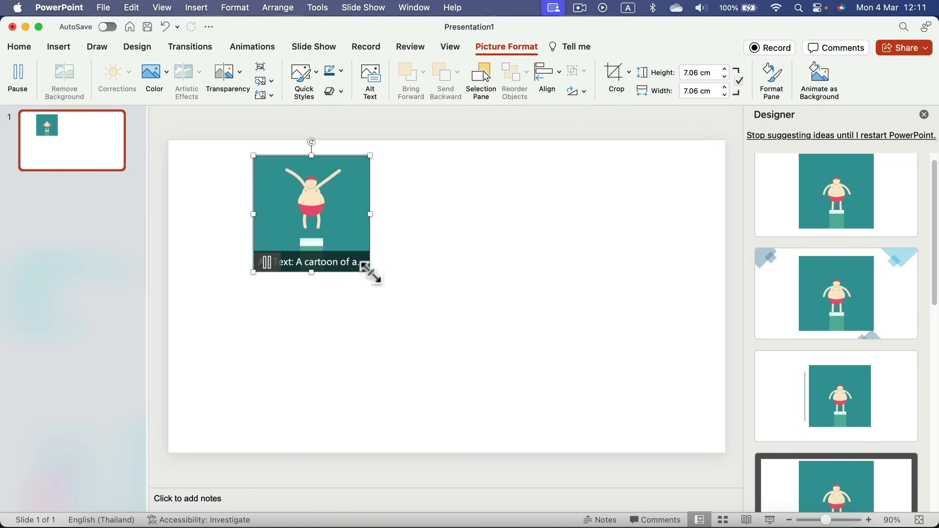
{"action": "left_click_drag", "start_coordinate": [370, 272], "coordinate": [521, 436]}
{"action": "left_click", "coordinate": [925, 116]}
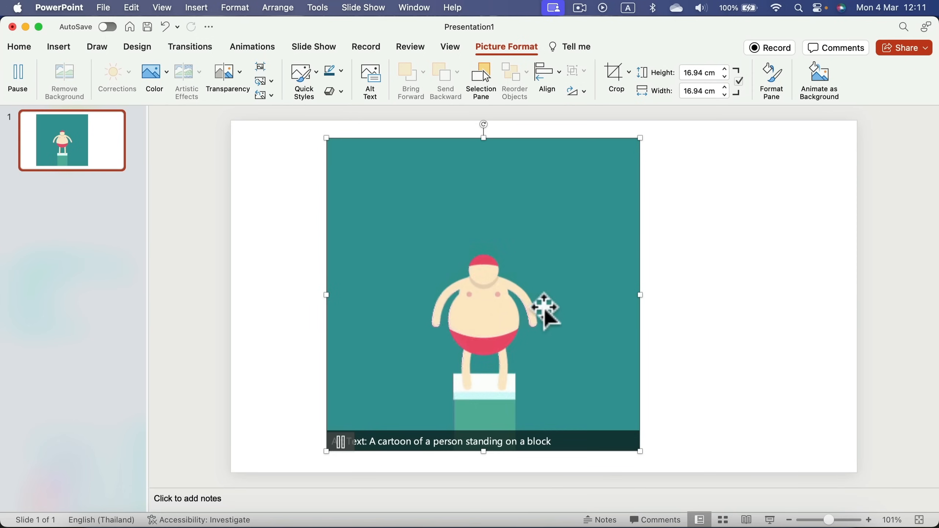
{"action": "left_click_drag", "start_coordinate": [545, 309], "coordinate": [605, 319]}
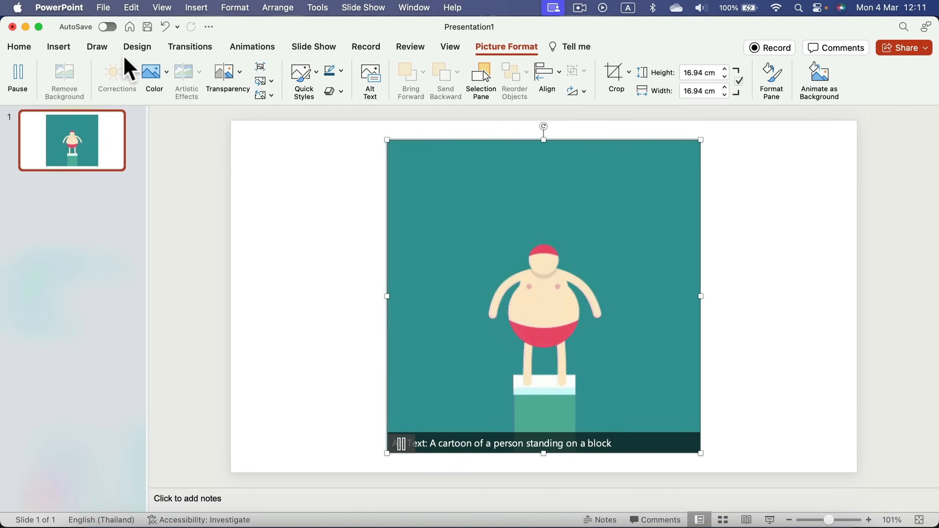
{"action": "left_click", "coordinate": [136, 46]}
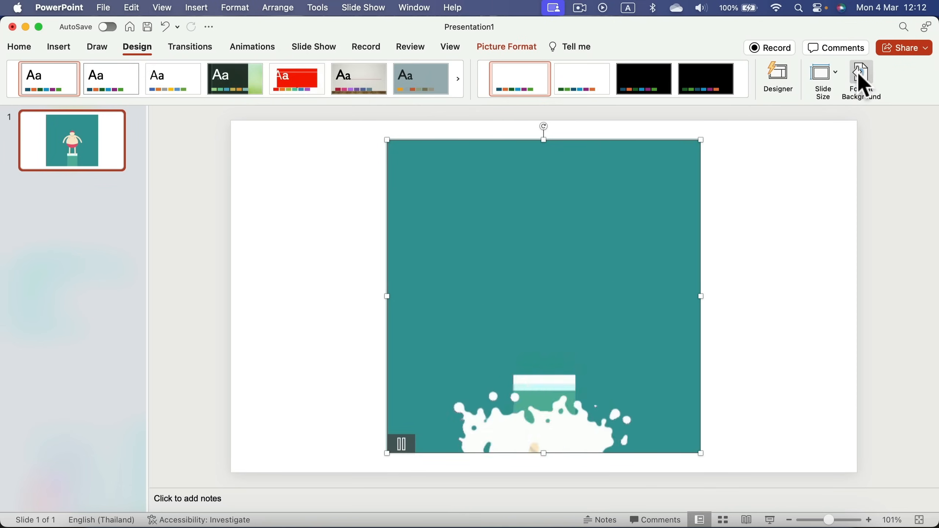
Fill the slide background with teal sampled from the GIF (HSB 181°, 44%, 60%)
{"action": "left_click", "coordinate": [864, 85]}
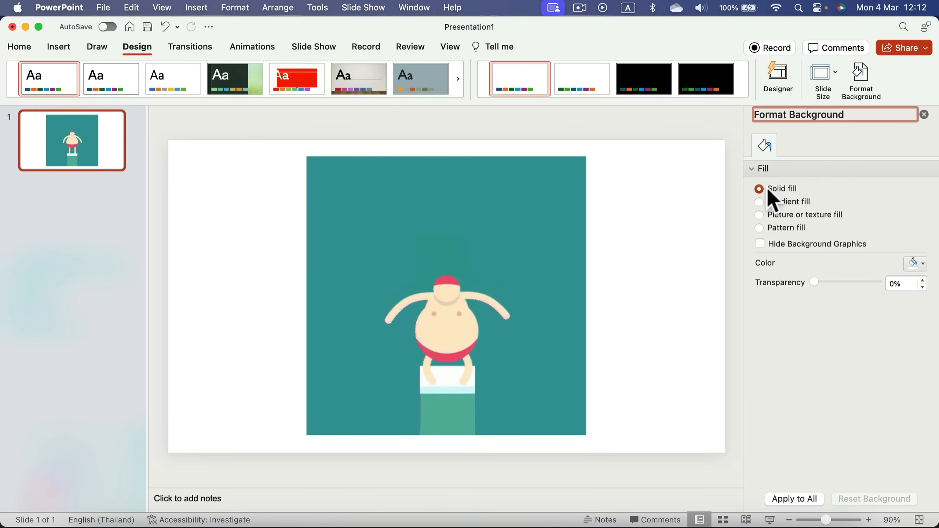
{"action": "left_click", "coordinate": [913, 264]}
{"action": "left_click", "coordinate": [867, 442]}
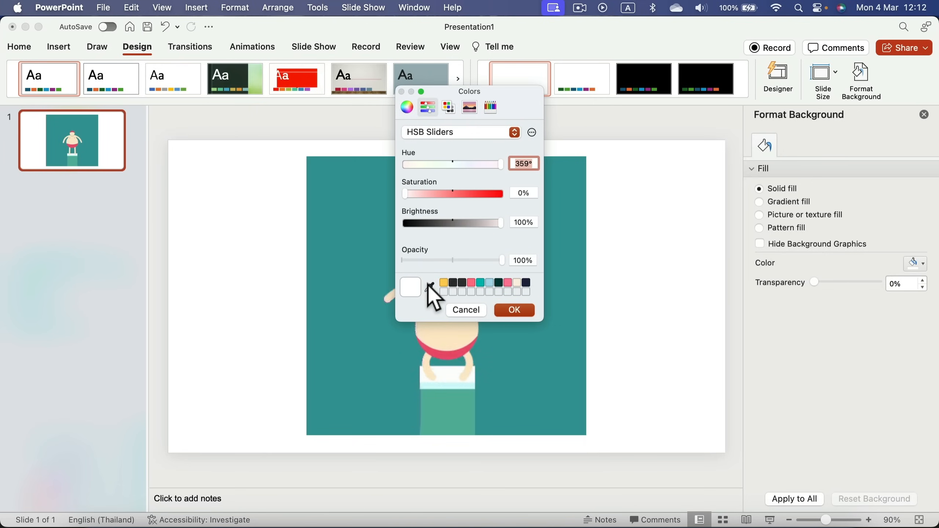
{"action": "left_click", "coordinate": [430, 286]}
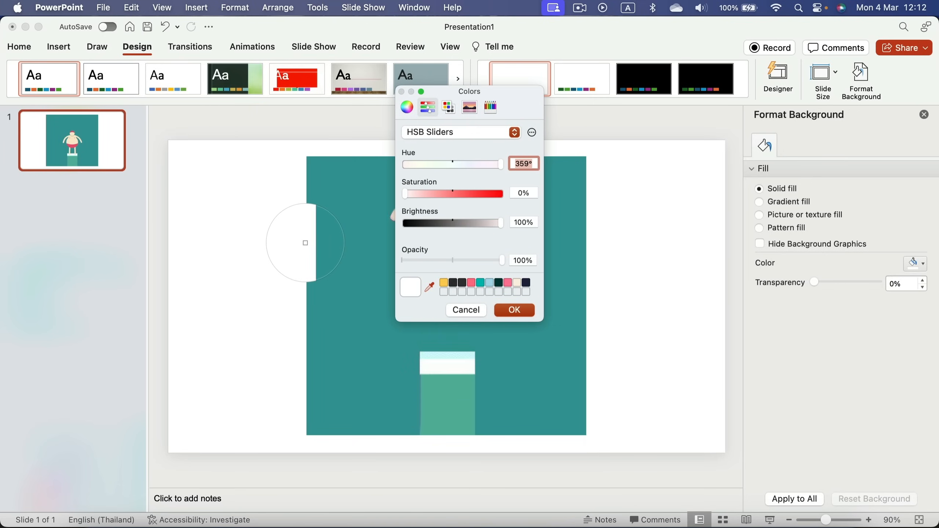
{"action": "left_click", "coordinate": [307, 244]}
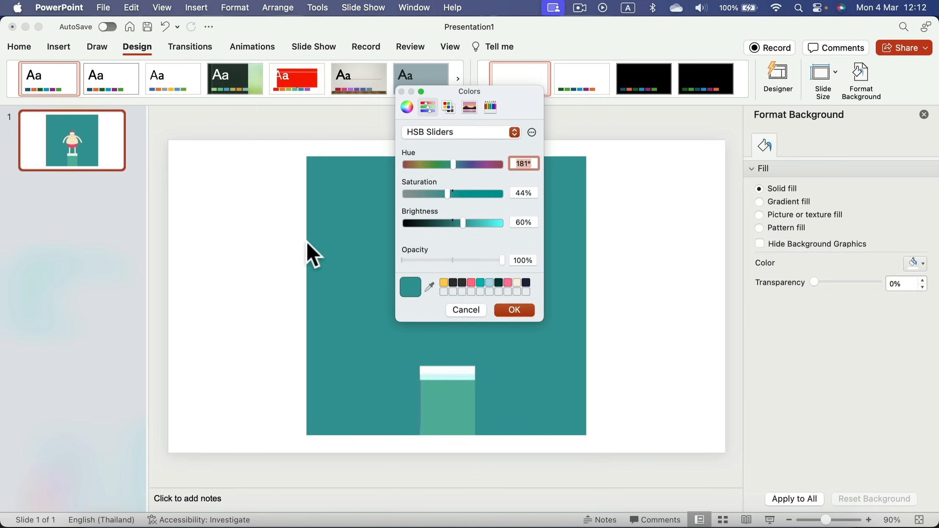
{"action": "left_click", "coordinate": [528, 315]}
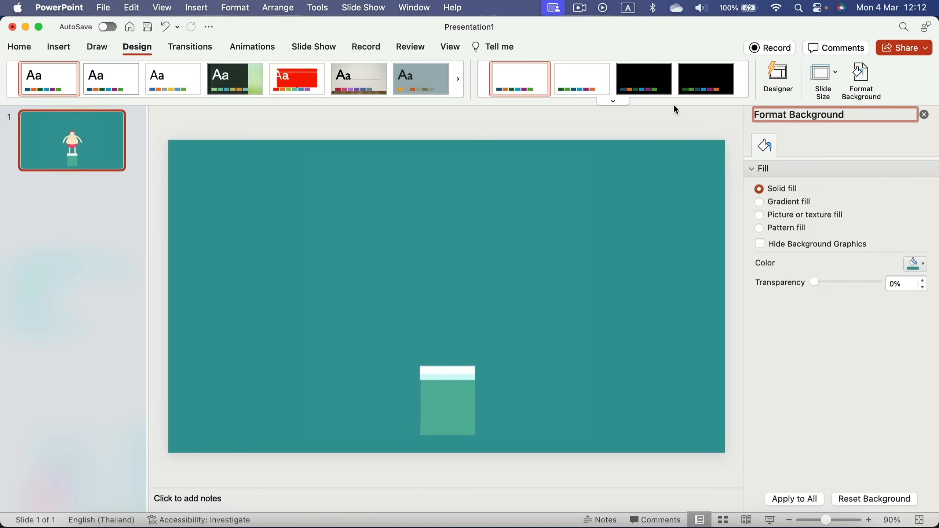
Delete the diver GIF, leaving an empty teal slide
{"action": "left_click", "coordinate": [924, 116]}
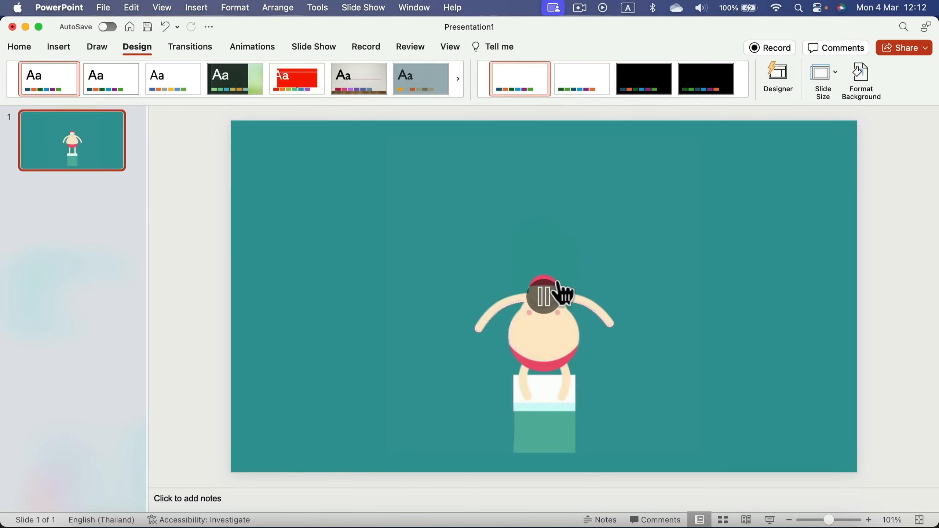
{"action": "left_click", "coordinate": [549, 344]}
{"action": "key", "text": "Delete"}
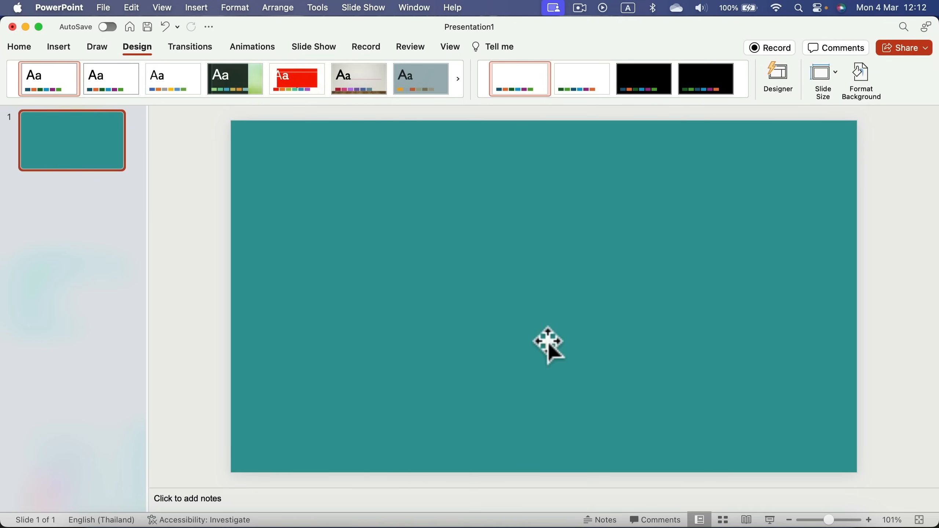
Copy the diver GIF from Chrome's 'animated gif' image results and return to PowerPoint
{"action": "left_click", "coordinate": [145, 527]}
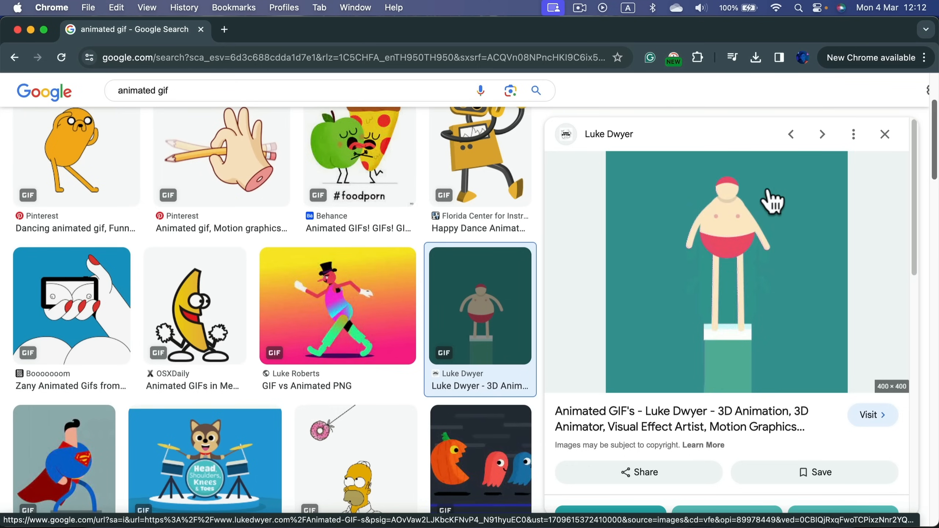
{"action": "right_click", "coordinate": [710, 227]}
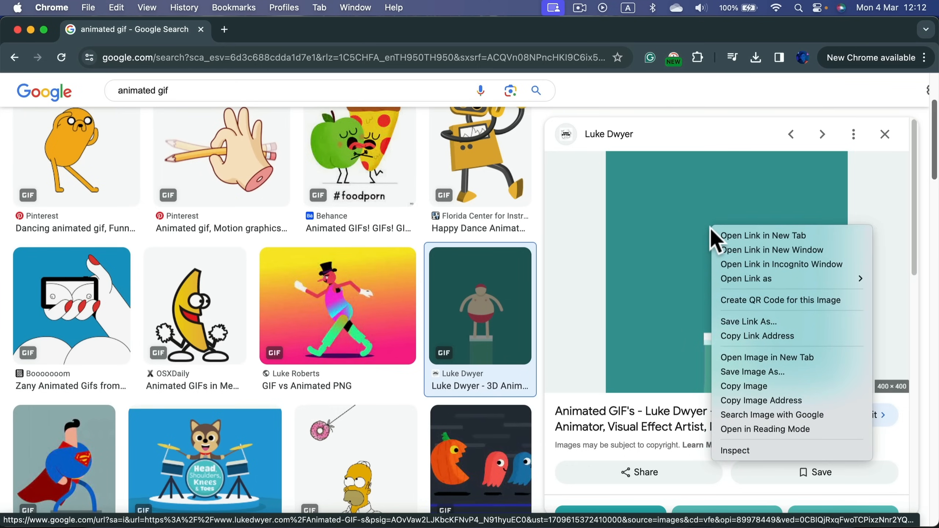
{"action": "left_click", "coordinate": [784, 385]}
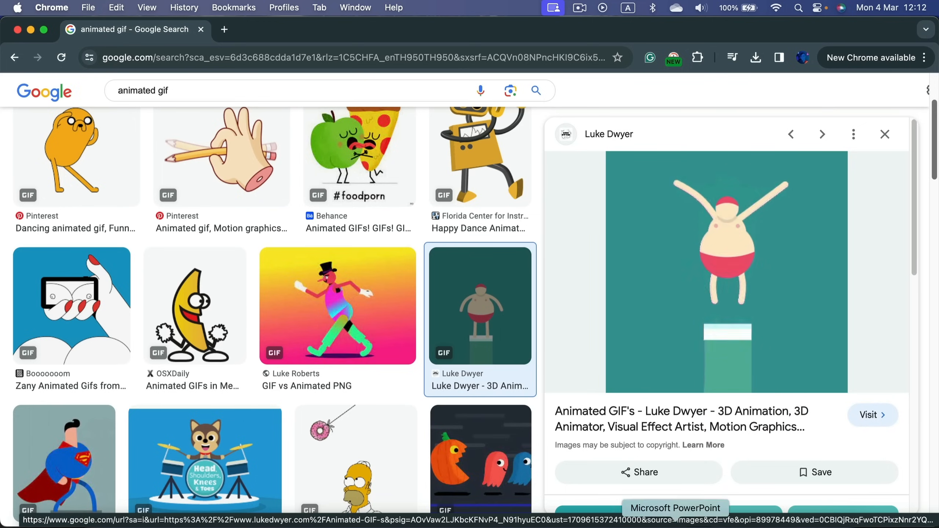
{"action": "left_click", "coordinate": [675, 523]}
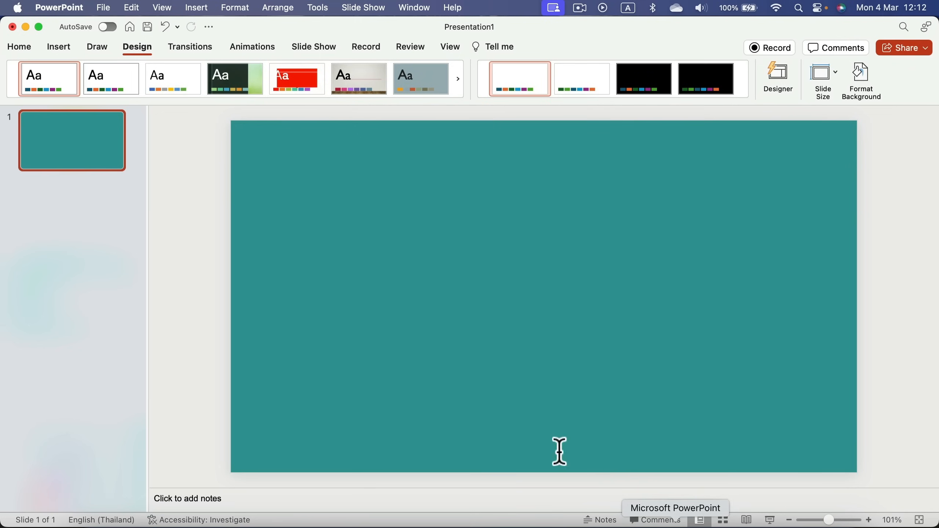
Paste the diver GIF onto the teal slide, enlarge it to about 17.89 cm, and centre it
{"action": "right_click", "coordinate": [423, 206]}
{"action": "left_click", "coordinate": [454, 249]}
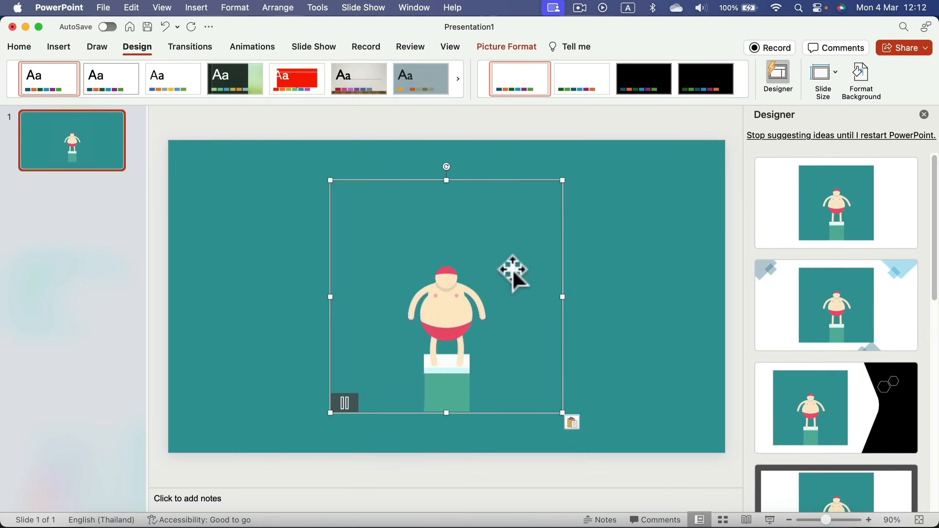
{"action": "left_click", "coordinate": [925, 115]}
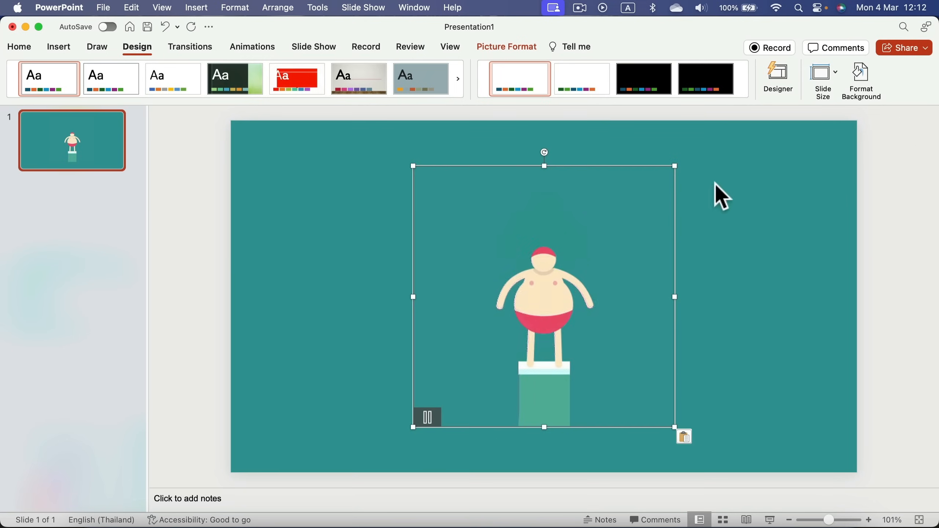
{"action": "left_click_drag", "start_coordinate": [549, 269], "coordinate": [502, 235]}
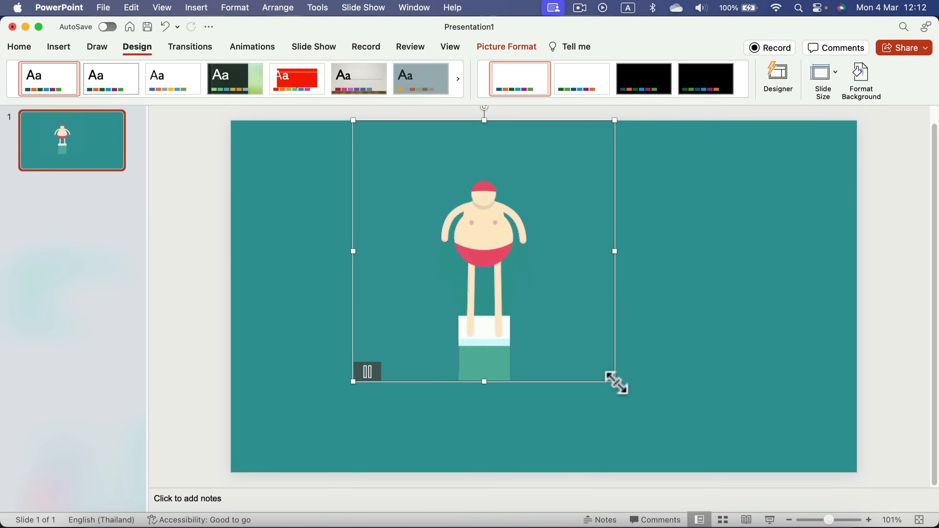
{"action": "left_click_drag", "start_coordinate": [614, 381], "coordinate": [703, 484]}
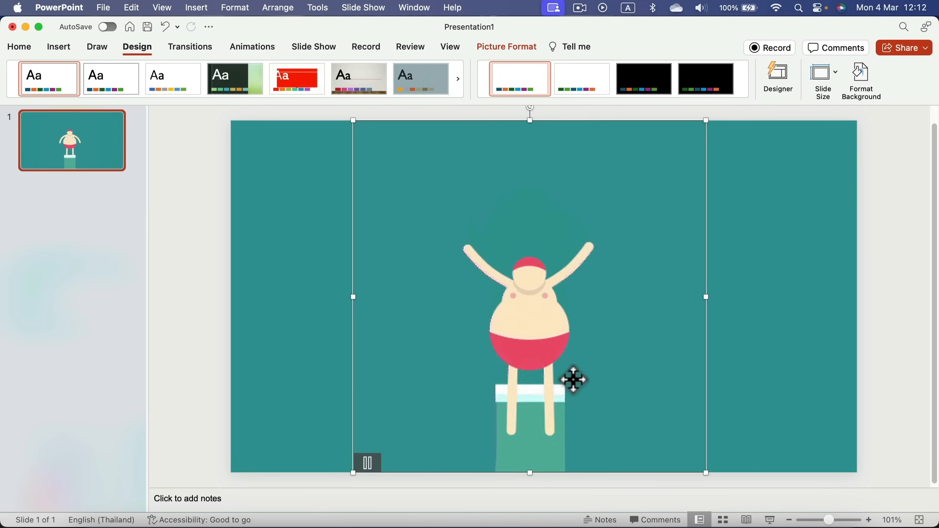
{"action": "left_click_drag", "start_coordinate": [570, 380], "coordinate": [586, 379]}
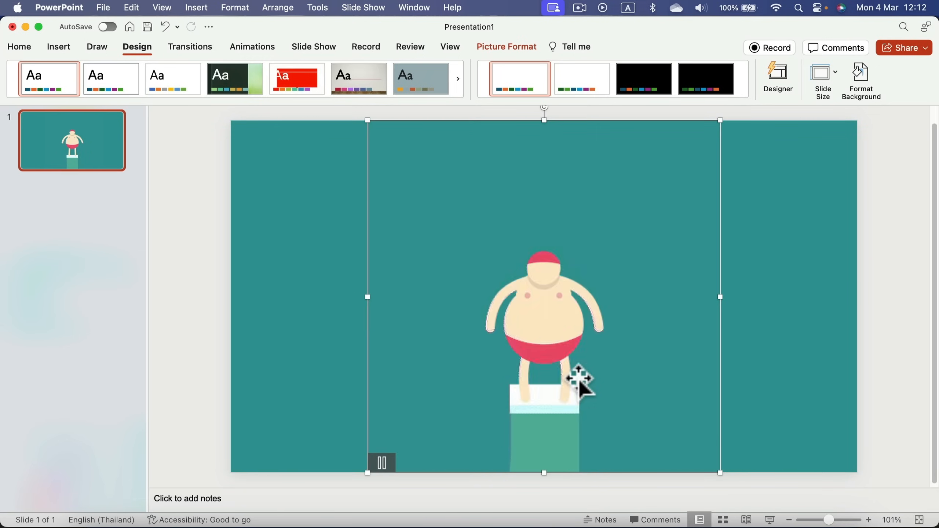
Insert fat-diver-square.gif from Downloads onto the slide
{"action": "left_click", "coordinate": [58, 47]}
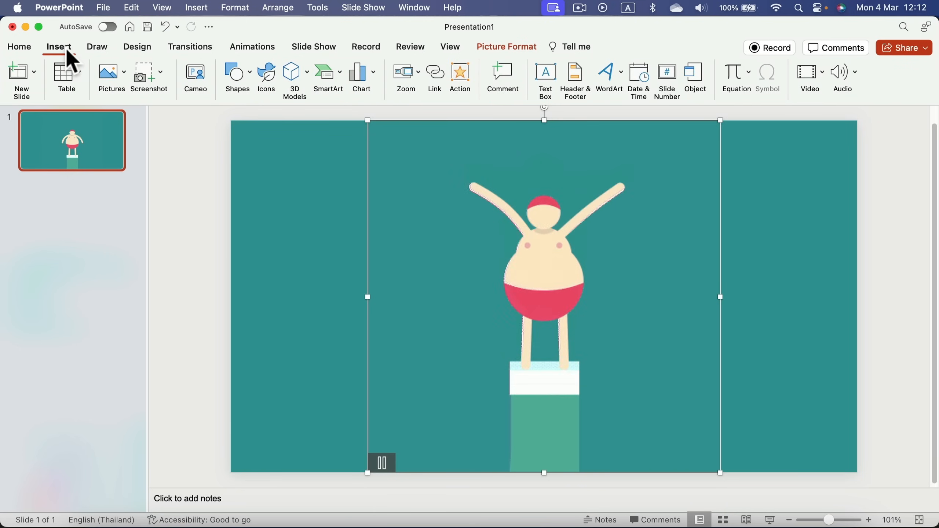
{"action": "left_click", "coordinate": [161, 161]}
{"action": "left_click", "coordinate": [113, 81]}
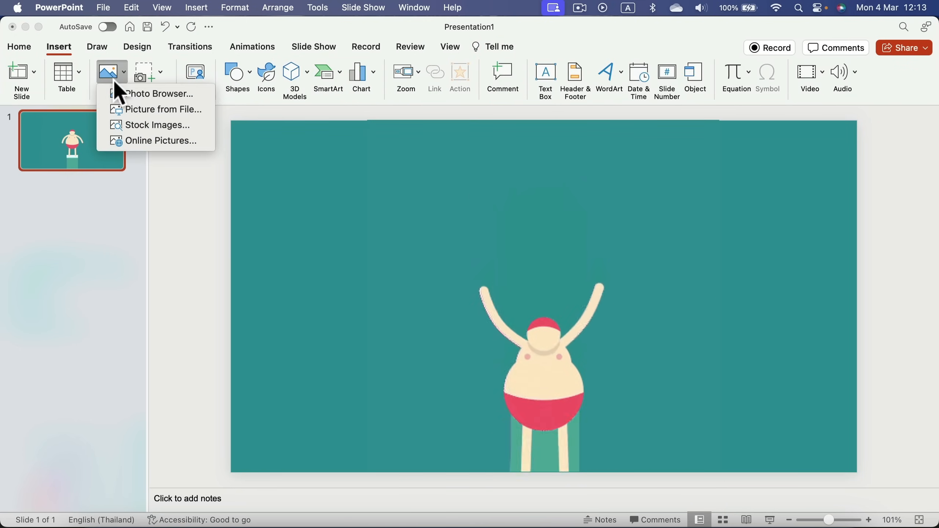
{"action": "left_click", "coordinate": [125, 108]}
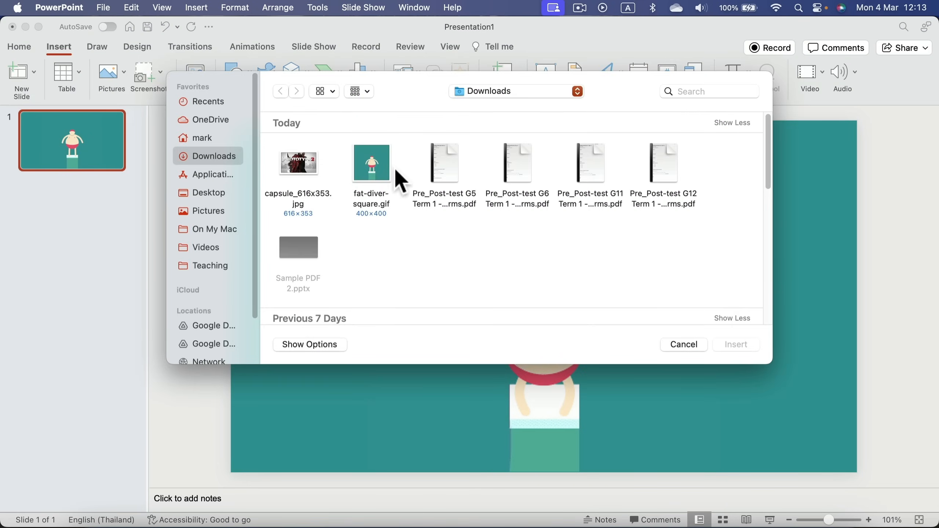
{"action": "left_click", "coordinate": [371, 162]}
{"action": "left_click", "coordinate": [736, 345]}
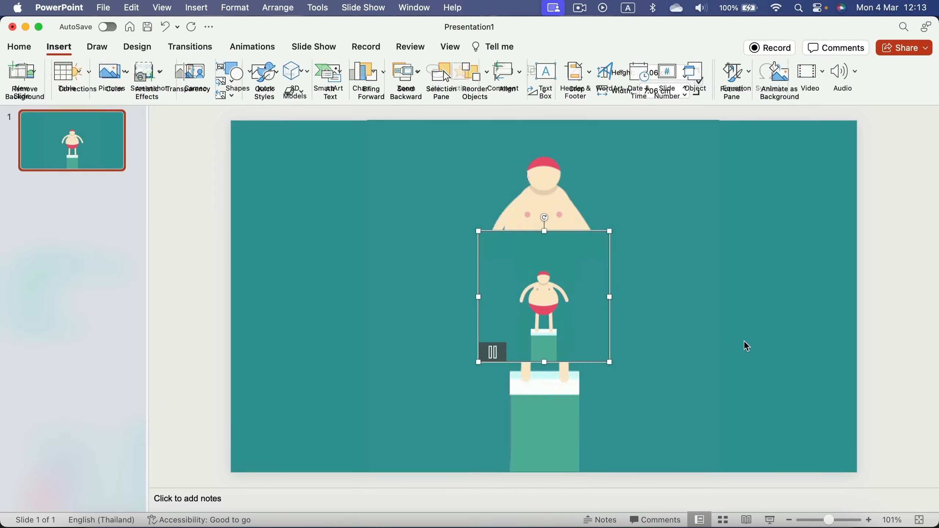
Delete the old pasted GIF and enlarge fat-diver-square.gif to 18.92 cm to fill the slide height
{"action": "left_click_drag", "start_coordinate": [545, 299], "coordinate": [459, 210]}
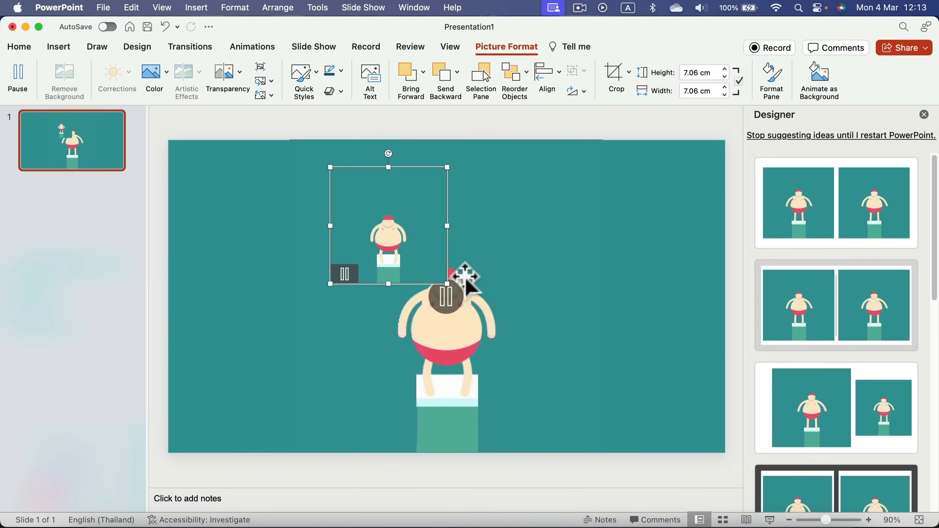
{"action": "left_click", "coordinate": [478, 315]}
{"action": "key", "text": "Delete"}
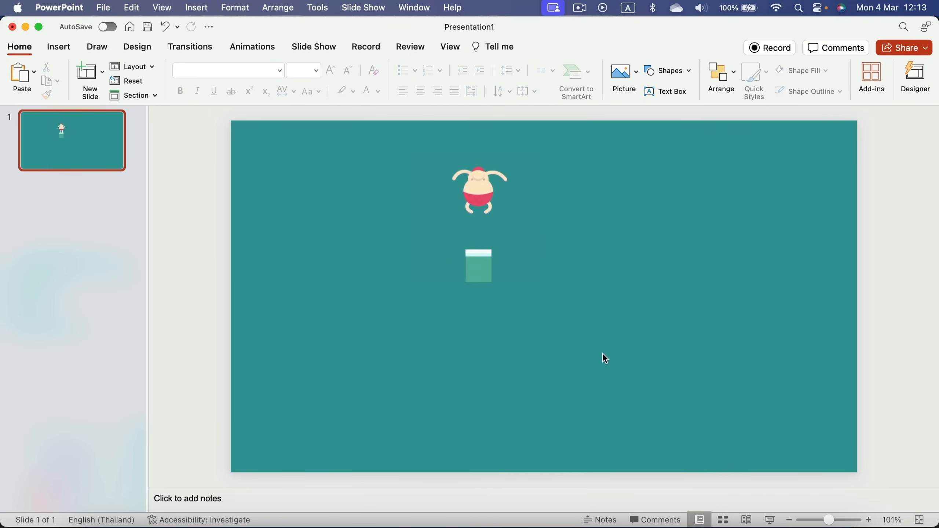
{"action": "left_click", "coordinate": [499, 230]}
{"action": "left_click_drag", "start_coordinate": [549, 289], "coordinate": [726, 470]}
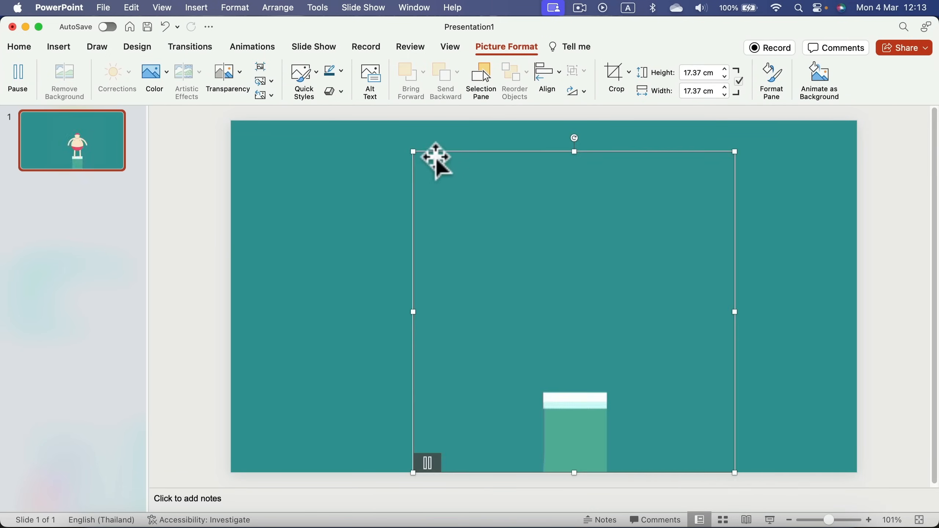
{"action": "left_click_drag", "start_coordinate": [413, 148], "coordinate": [387, 147]}
{"action": "left_click_drag", "start_coordinate": [596, 289], "coordinate": [582, 289]}
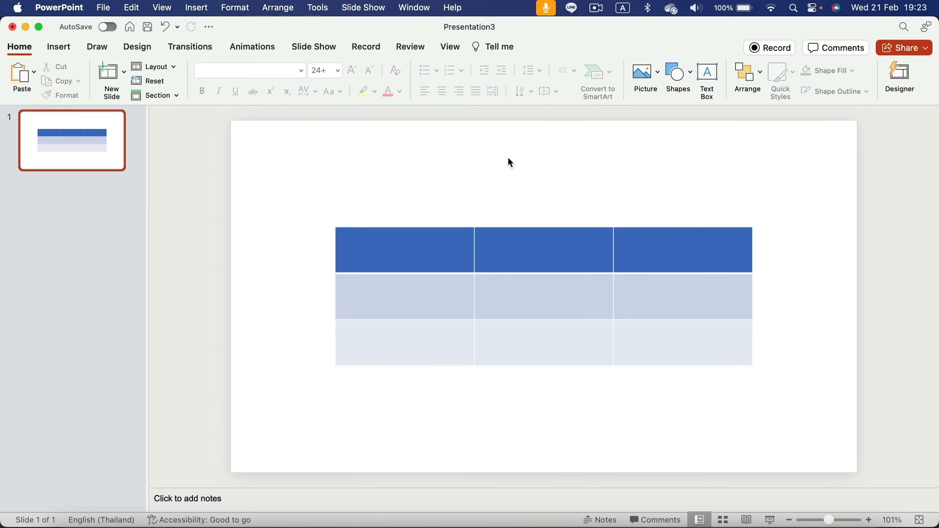
{"action": "left_click", "coordinate": [55, 50]}
{"action": "left_click", "coordinate": [70, 77]}
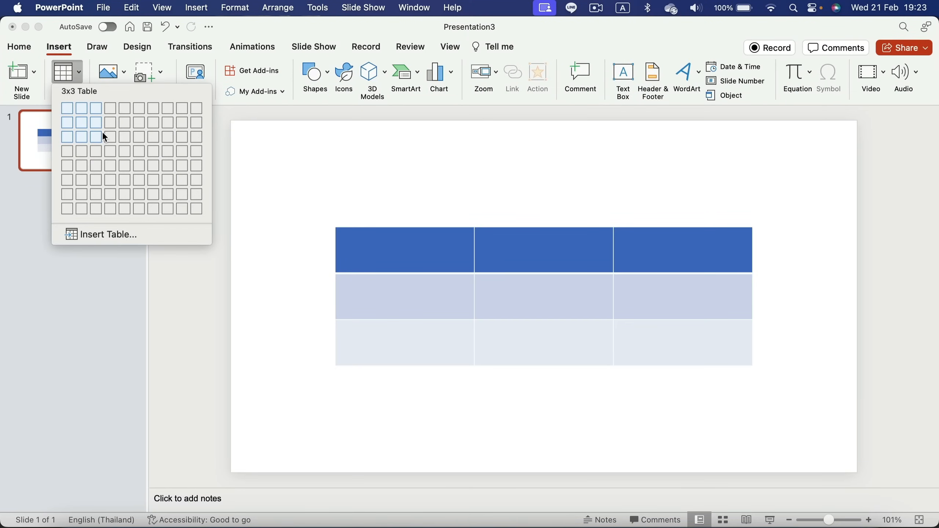
{"action": "left_click", "coordinate": [611, 37]}
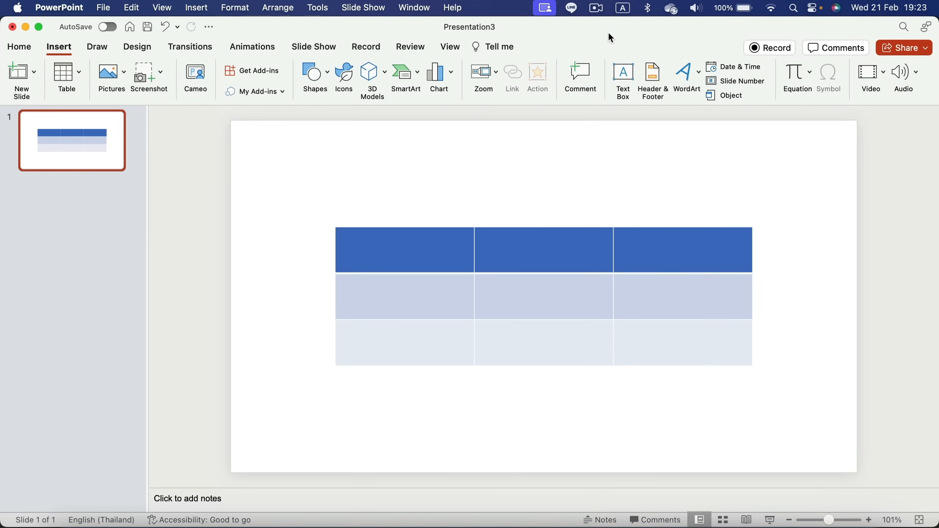
{"action": "left_click", "coordinate": [563, 298]}
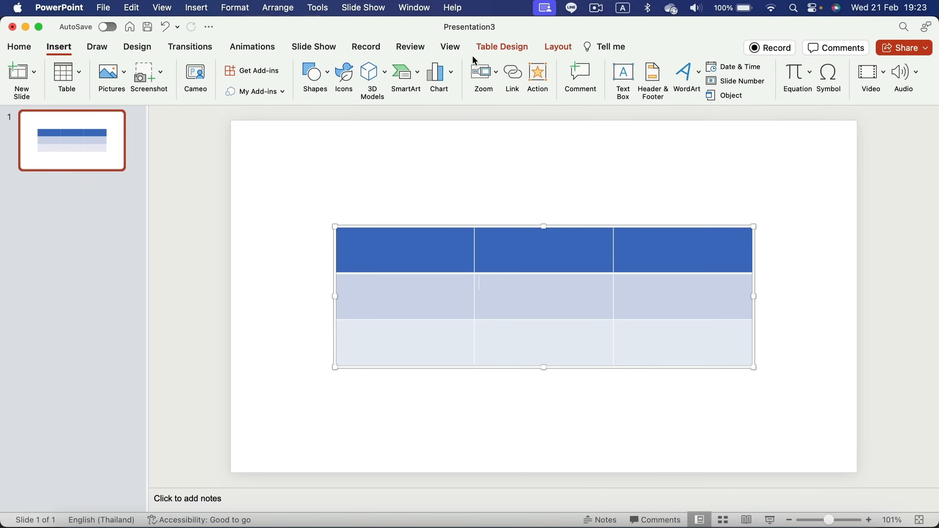
{"action": "left_click", "coordinate": [505, 49]}
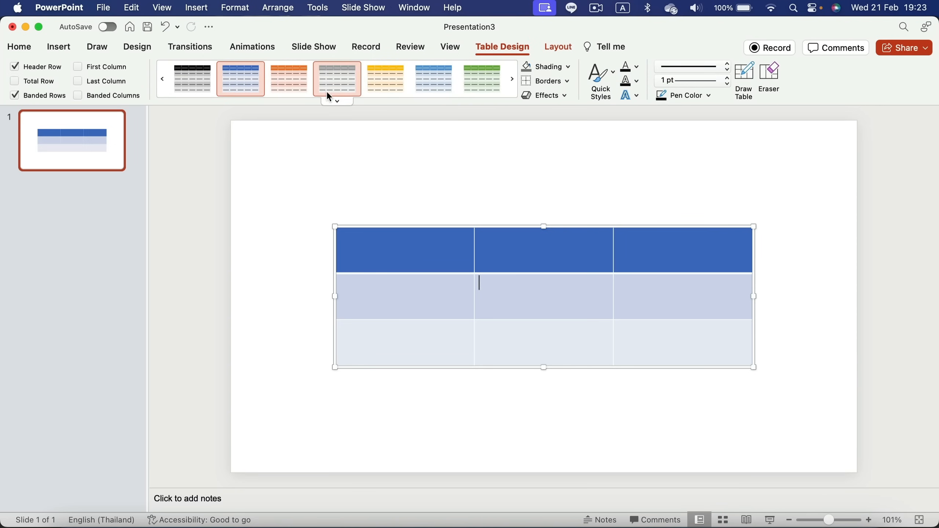
Try a light style, a grey-banded style and a Medium grey-header style on the 3×3 table
{"action": "left_click", "coordinate": [336, 102]}
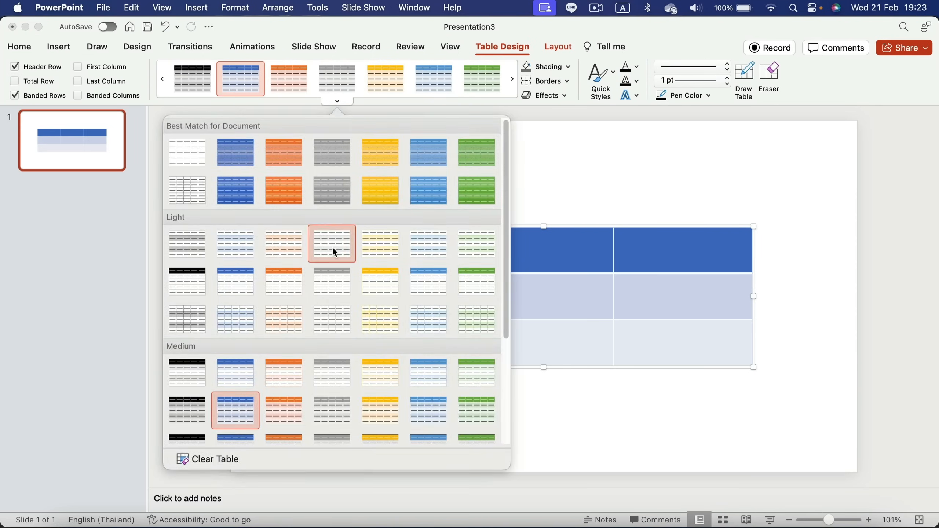
{"action": "left_click", "coordinate": [332, 247]}
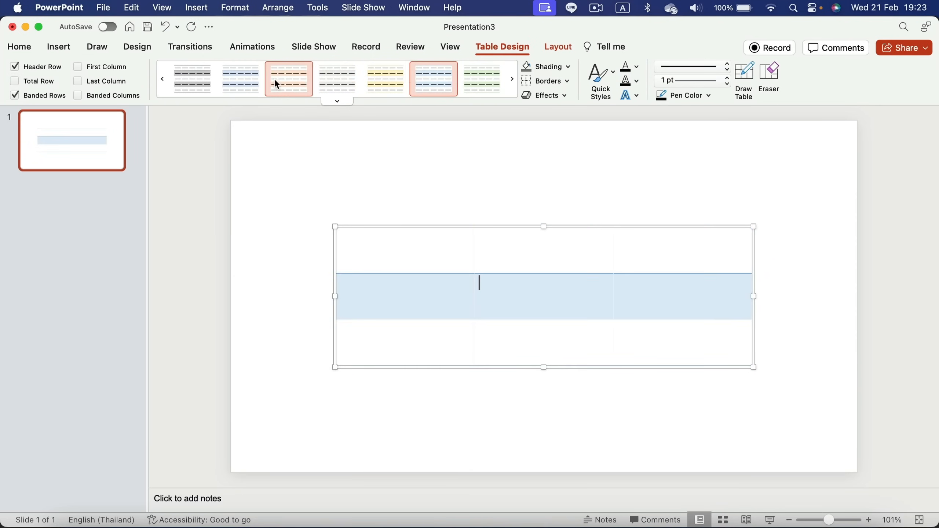
{"action": "left_click", "coordinate": [200, 78]}
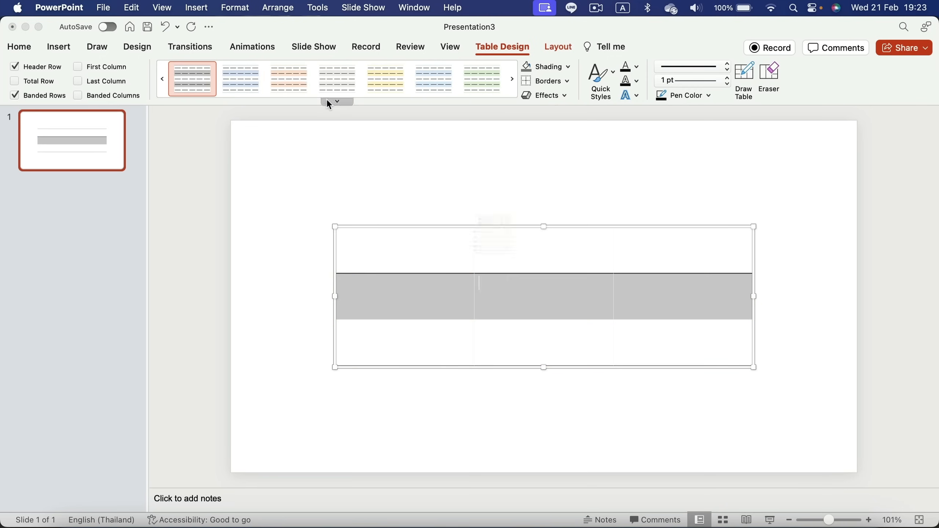
{"action": "left_click", "coordinate": [327, 100]}
{"action": "scroll", "coordinate": [364, 295], "scroll_direction": "down", "scroll_amount": 4}
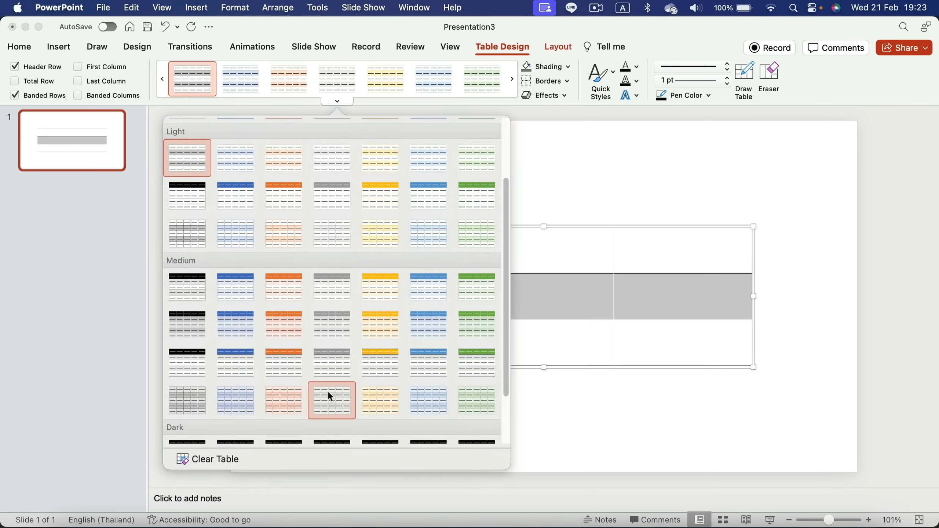
{"action": "left_click", "coordinate": [325, 359]}
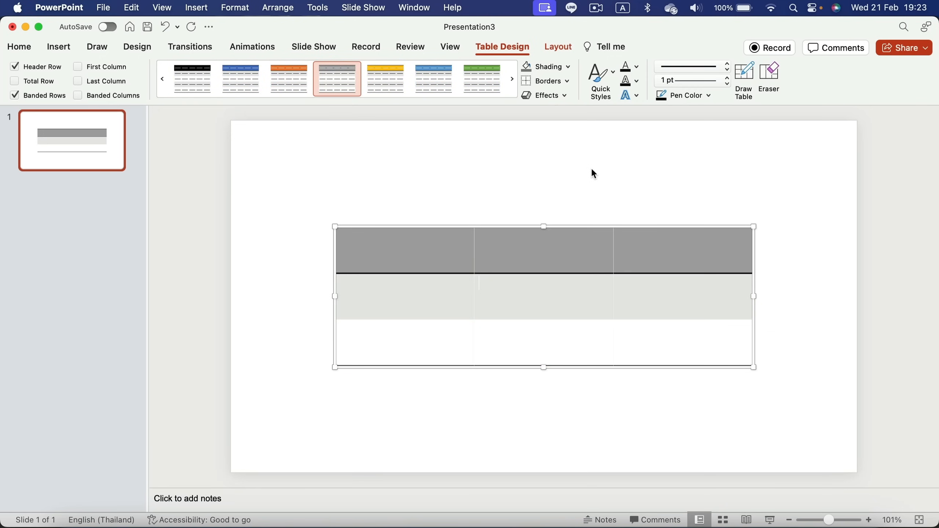
Apply the 'No Style, Table Grid' style and deselect the table
{"action": "left_click", "coordinate": [336, 99]}
{"action": "scroll", "coordinate": [321, 250], "scroll_direction": "up", "scroll_amount": 2}
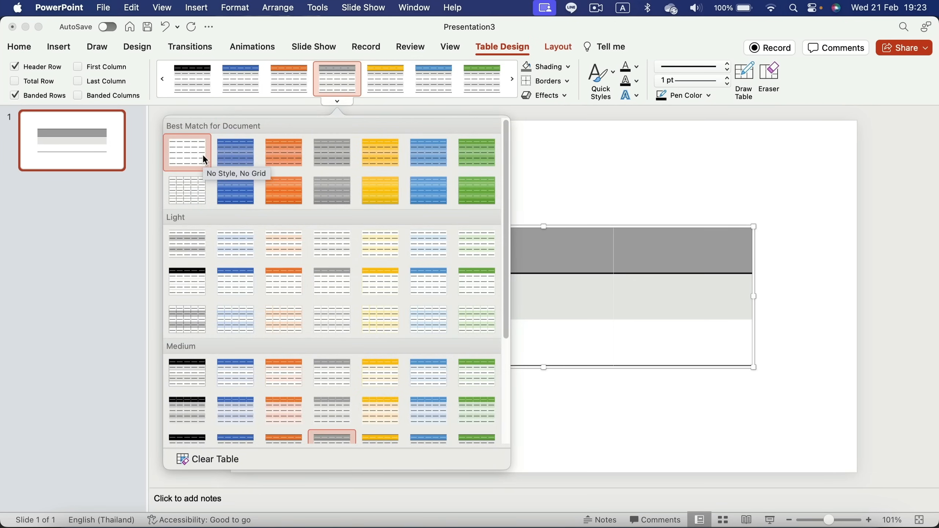
{"action": "left_click", "coordinate": [187, 185]}
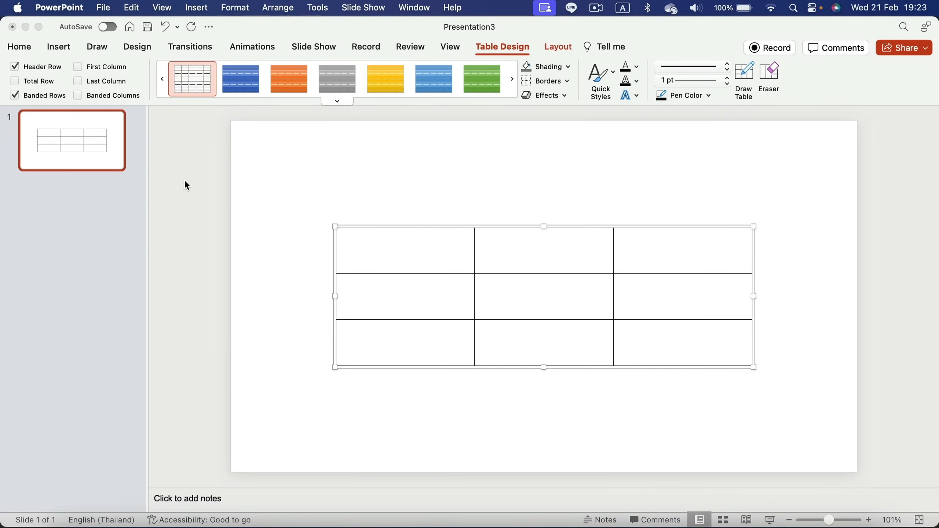
{"action": "left_click", "coordinate": [382, 185]}
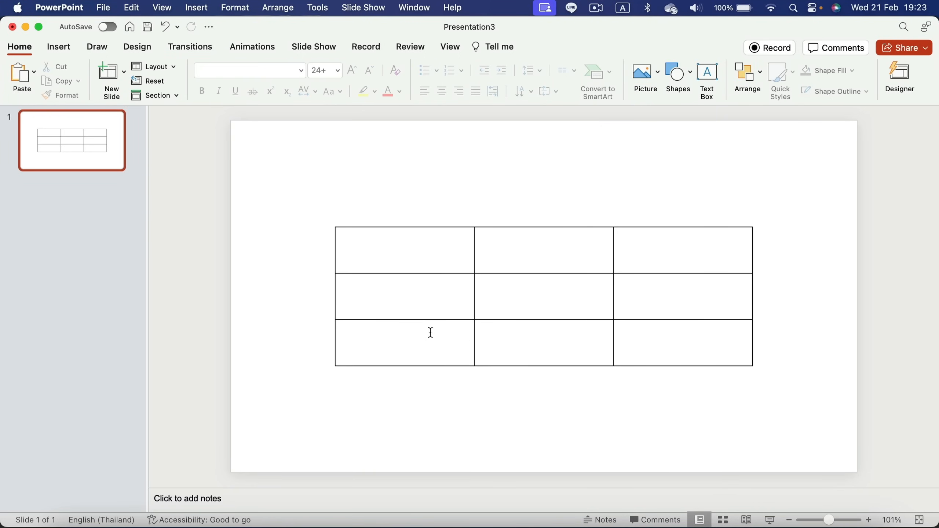
Select the table, check the Borders menu without changes, and bring up the Pen Style line choices
{"action": "left_click", "coordinate": [435, 267]}
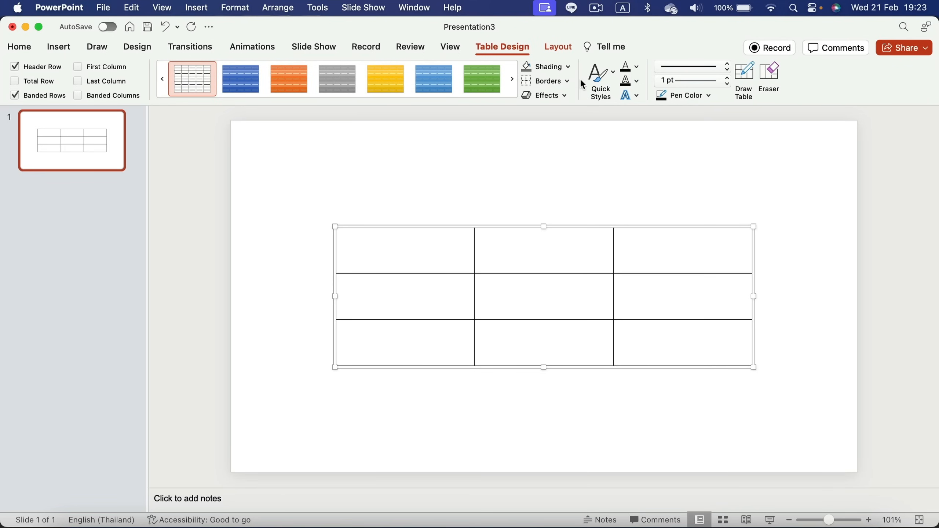
{"action": "left_click", "coordinate": [569, 82]}
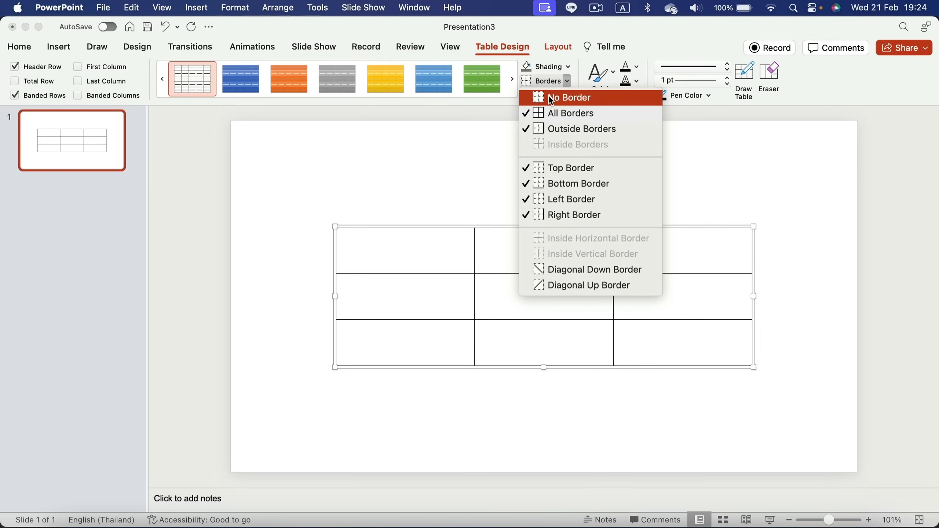
{"action": "left_click", "coordinate": [435, 260]}
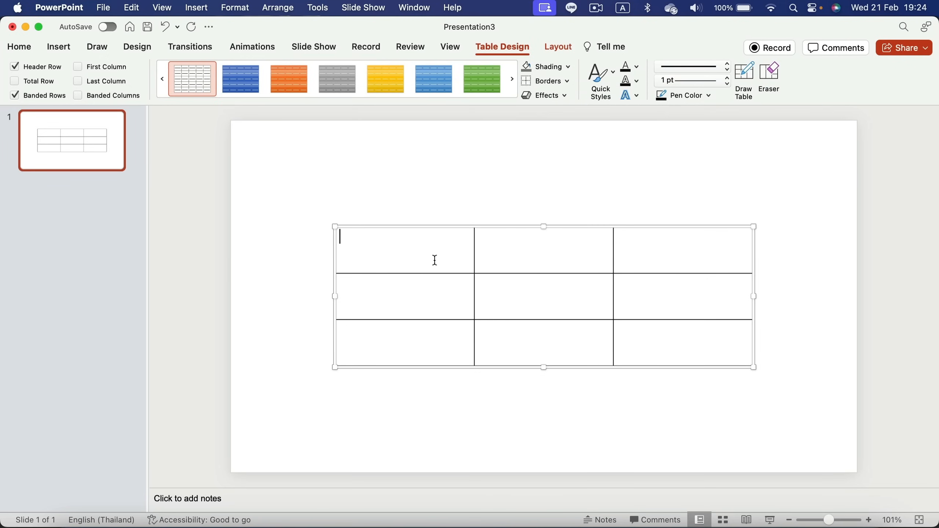
{"action": "left_click", "coordinate": [567, 82]}
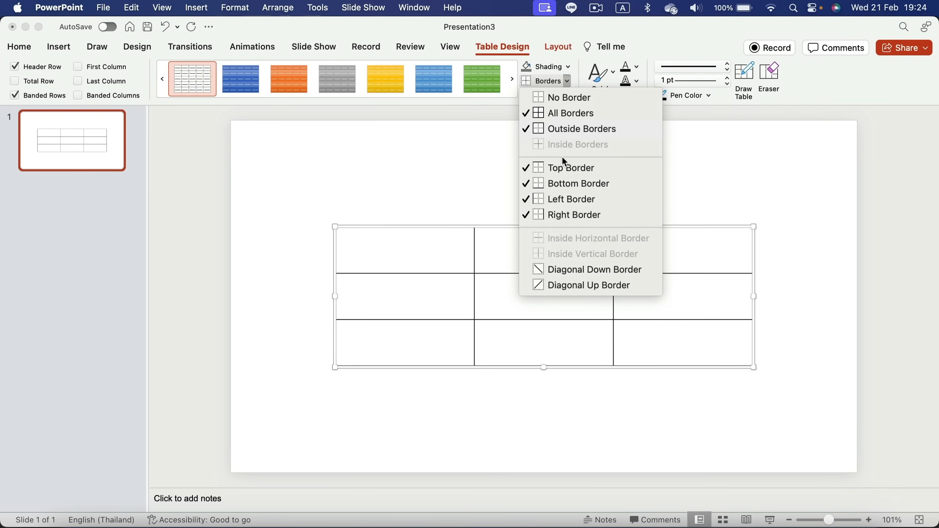
{"action": "left_click", "coordinate": [411, 291]}
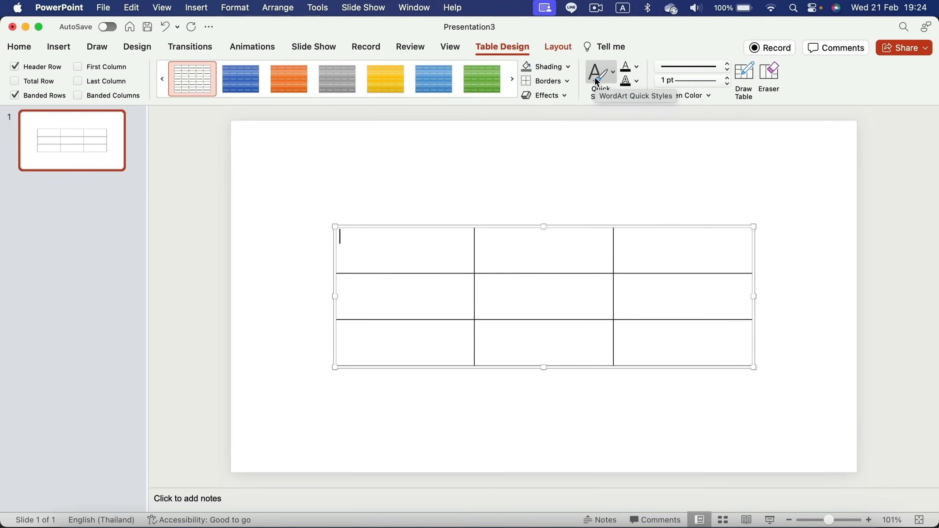
{"action": "left_click", "coordinate": [713, 65]}
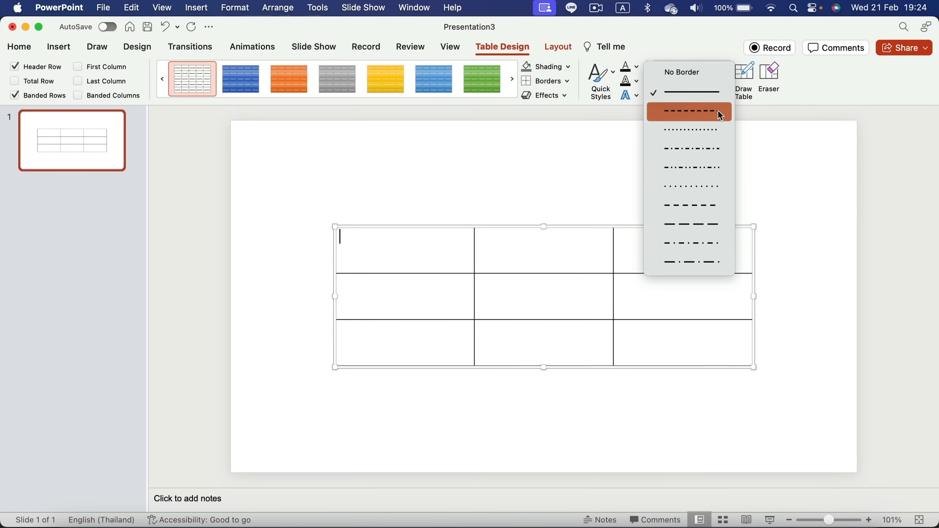
Set the border pen to a solid 3 pt dark blue line
{"action": "left_click", "coordinate": [684, 93]}
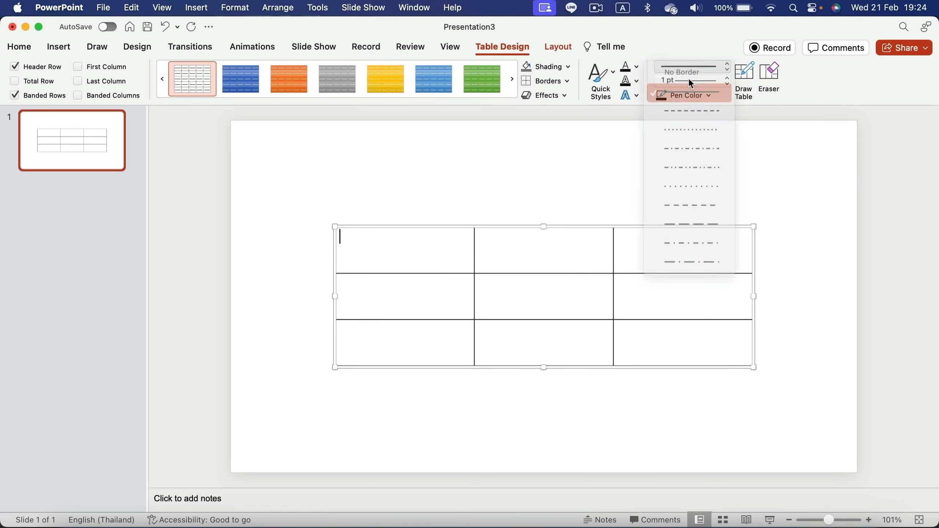
{"action": "left_click", "coordinate": [726, 79]}
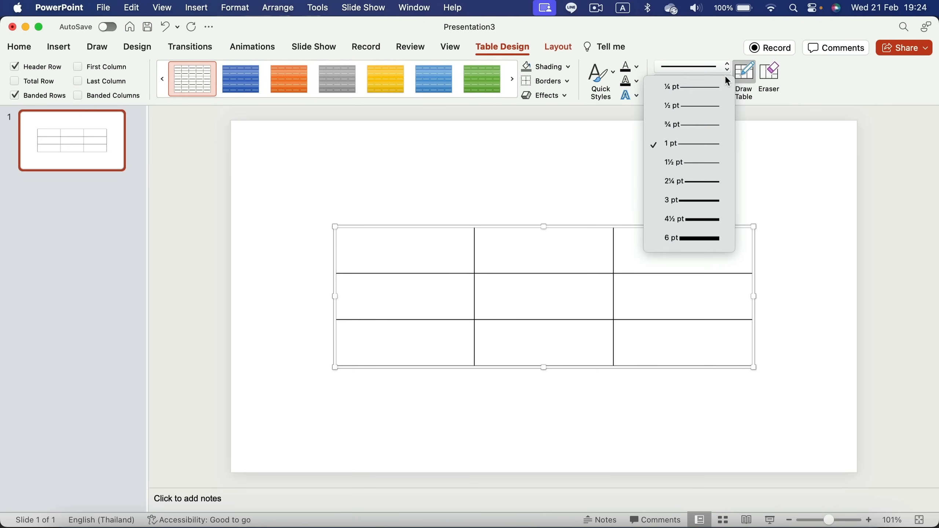
{"action": "left_click", "coordinate": [701, 200]}
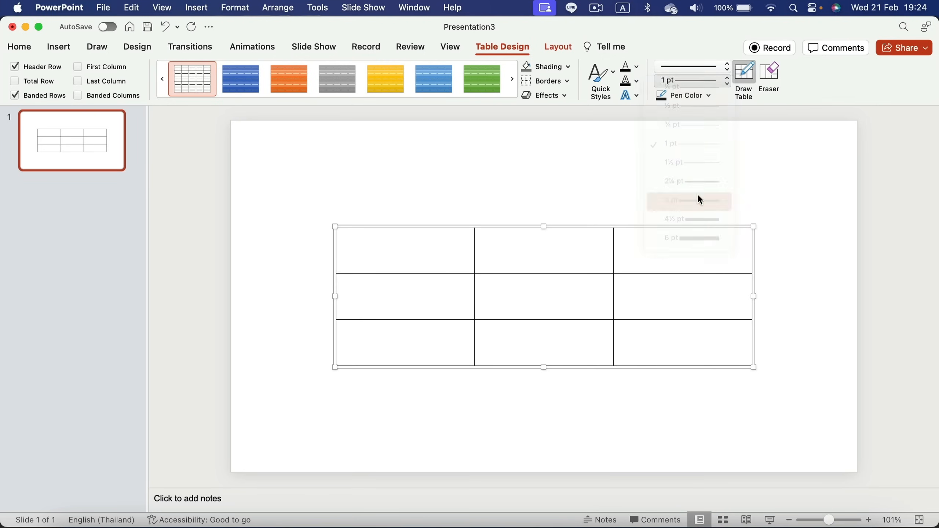
{"action": "left_click", "coordinate": [708, 95]}
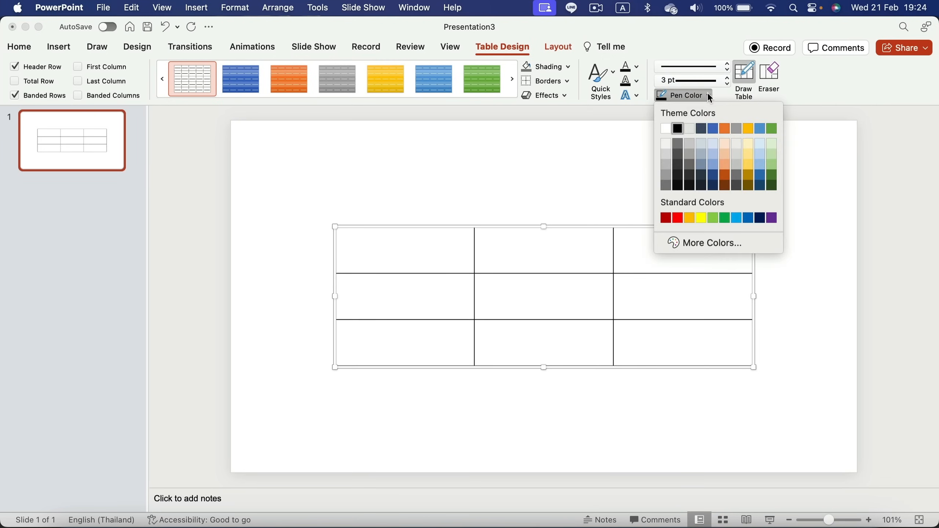
{"action": "left_click", "coordinate": [711, 128]}
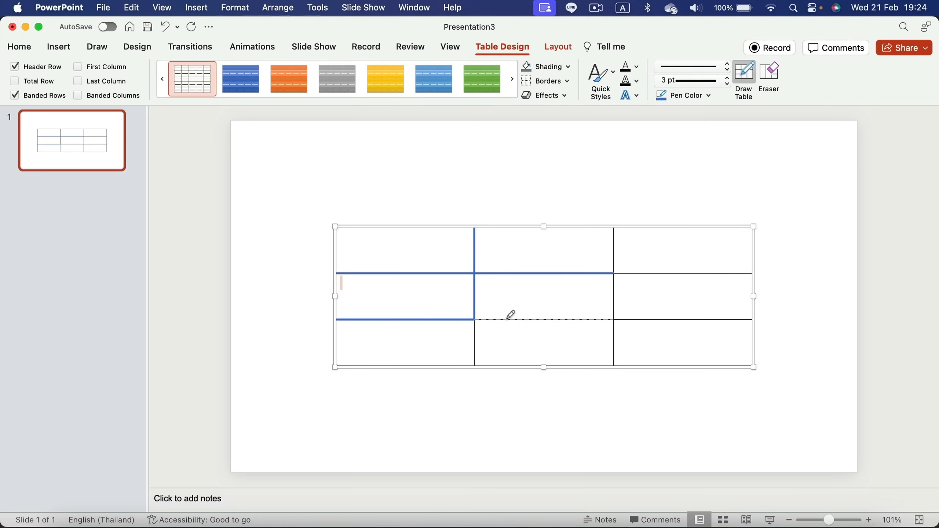
Redraw the table's interior gridlines with the 3 pt dark blue pen, then deselect
{"action": "left_click", "coordinate": [614, 246]}
{"action": "left_click", "coordinate": [648, 273]}
{"action": "left_click", "coordinate": [642, 319]}
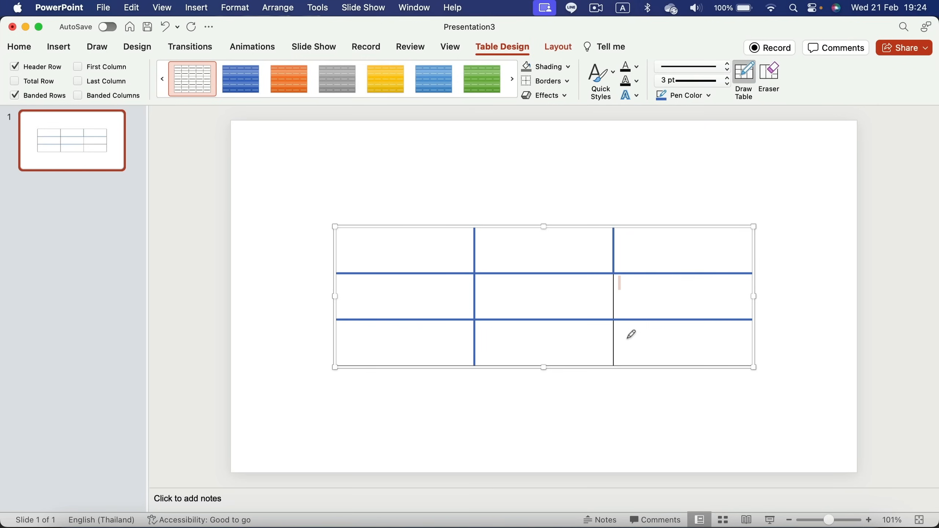
{"action": "left_click", "coordinate": [614, 342]}
{"action": "left_click", "coordinate": [615, 300]}
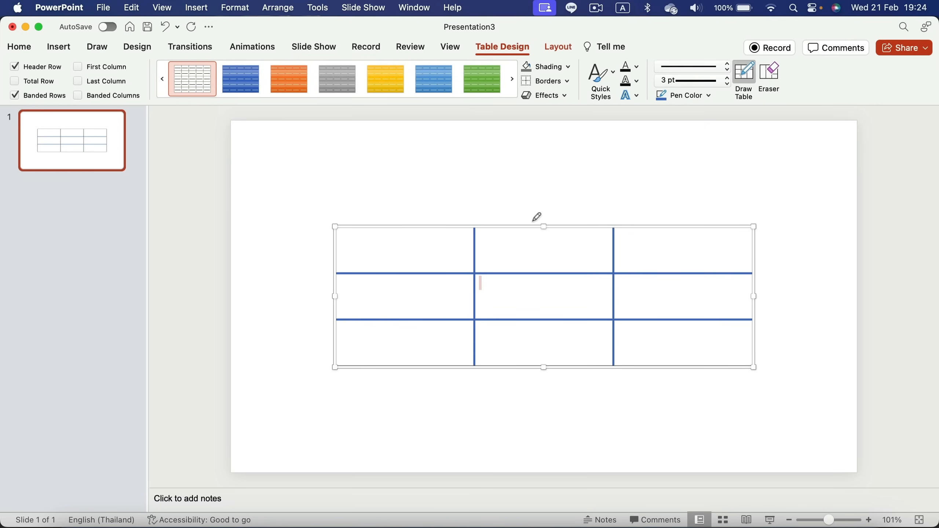
{"action": "left_click", "coordinate": [531, 225]}
{"action": "left_click", "coordinate": [460, 226]}
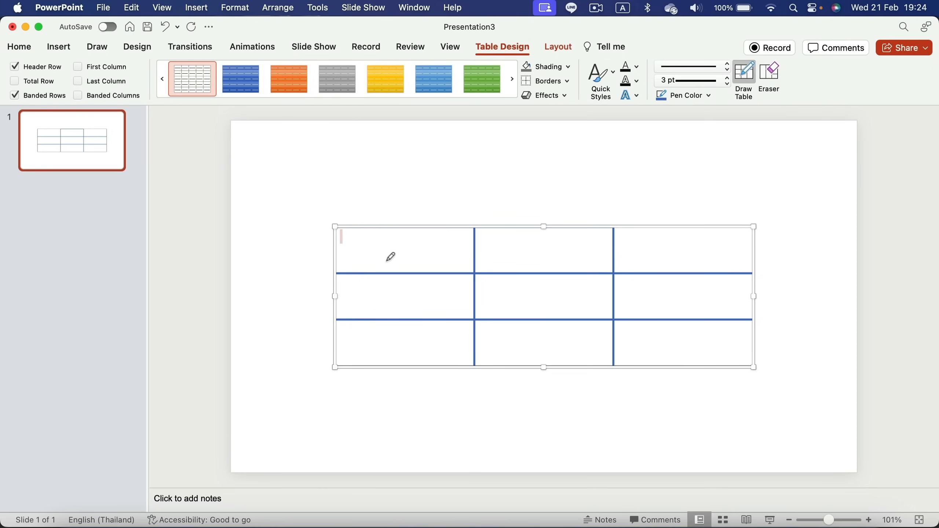
{"action": "left_click", "coordinate": [439, 217]}
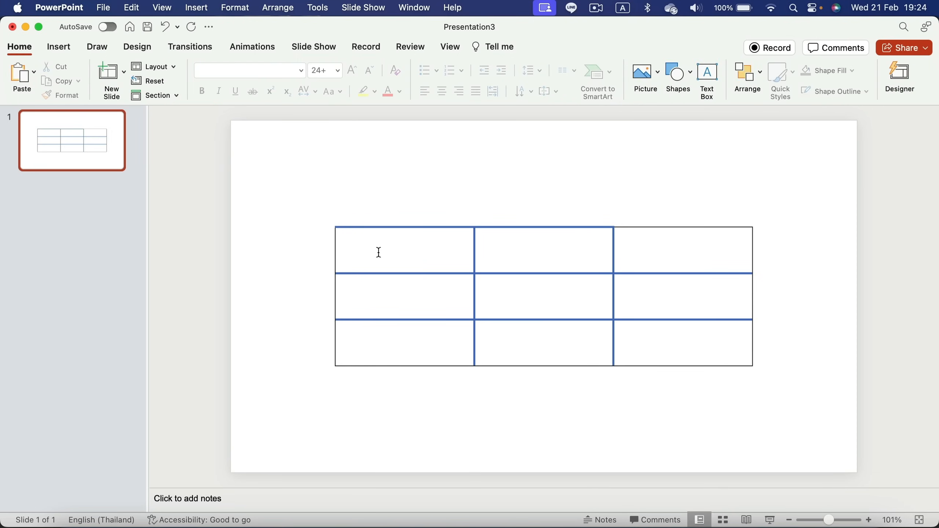
Select the table's cells and apply All Borders with a 3 pt orange pen
{"action": "left_click_drag", "start_coordinate": [379, 253], "coordinate": [704, 351]}
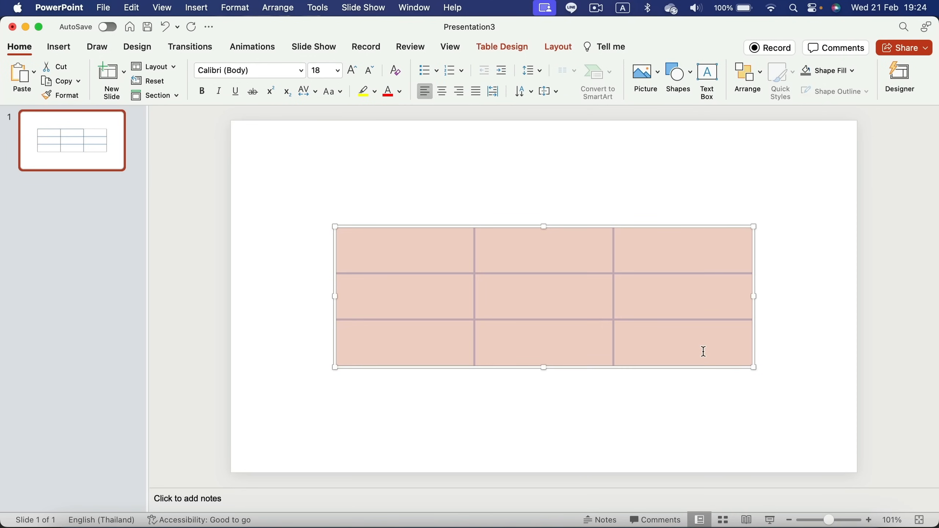
{"action": "left_click", "coordinate": [508, 47]}
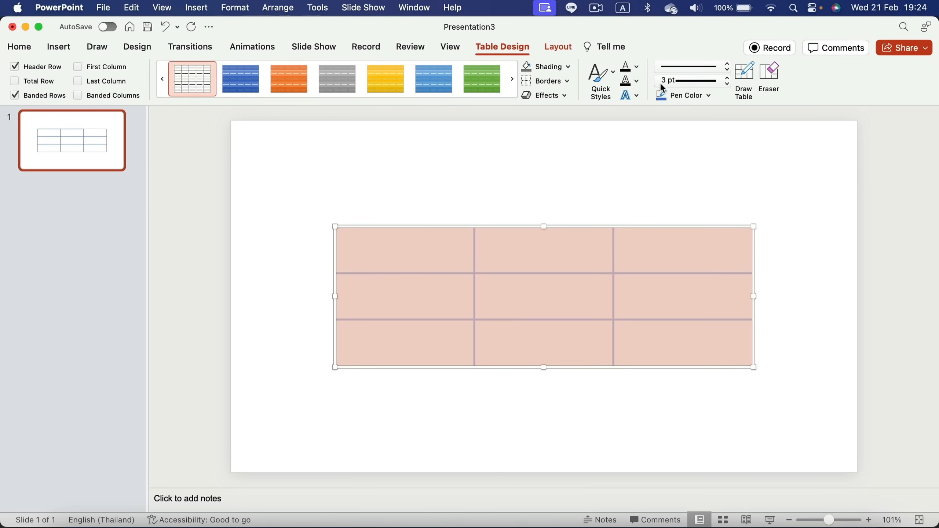
{"action": "left_click", "coordinate": [568, 81]}
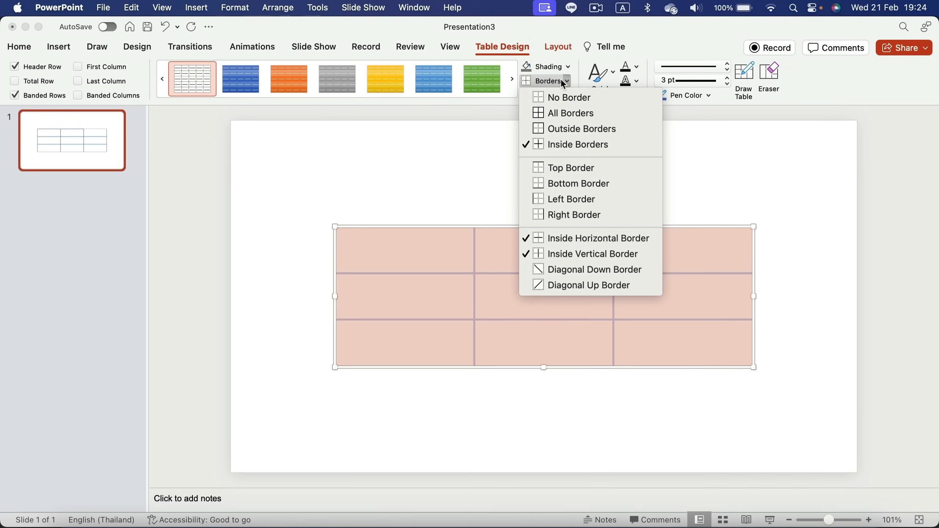
{"action": "left_click", "coordinate": [573, 114]}
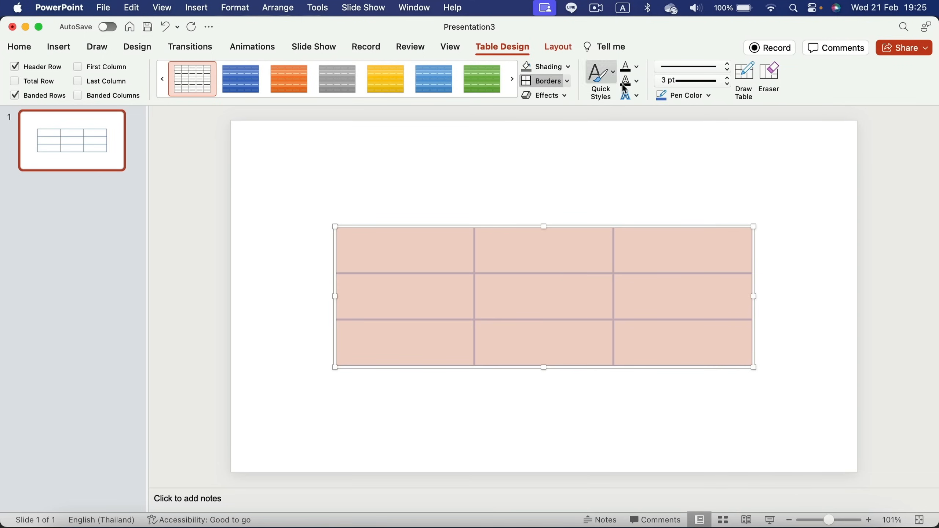
{"action": "left_click", "coordinate": [694, 95]}
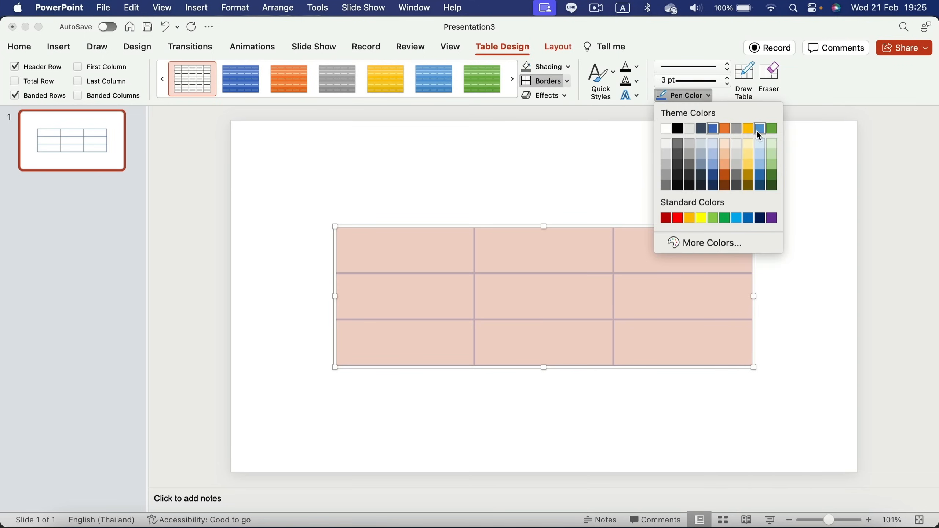
{"action": "left_click", "coordinate": [725, 128]}
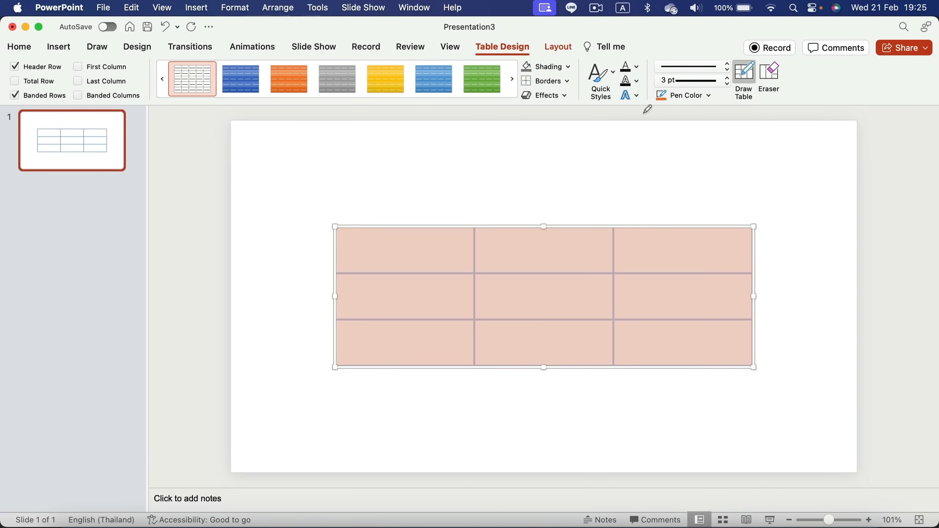
{"action": "left_click", "coordinate": [568, 82]}
{"action": "left_click", "coordinate": [573, 111]}
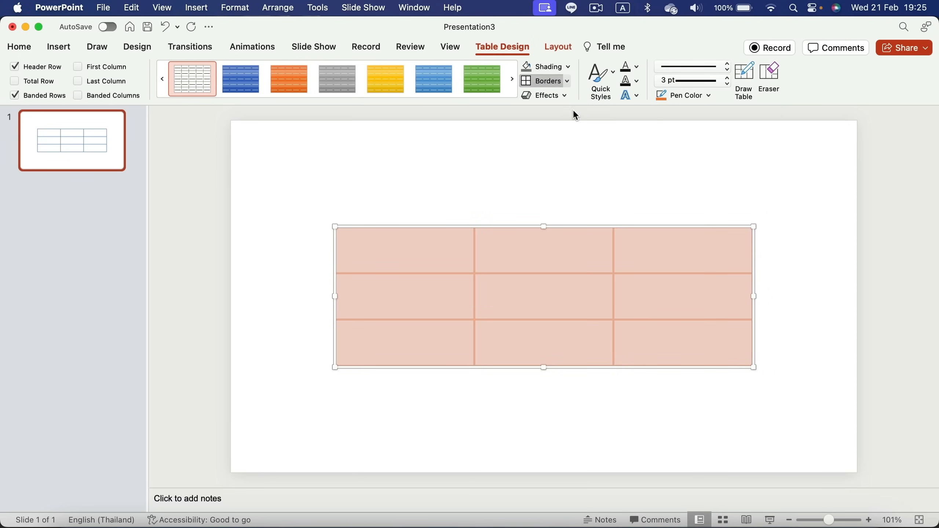
{"action": "left_click", "coordinate": [549, 151]}
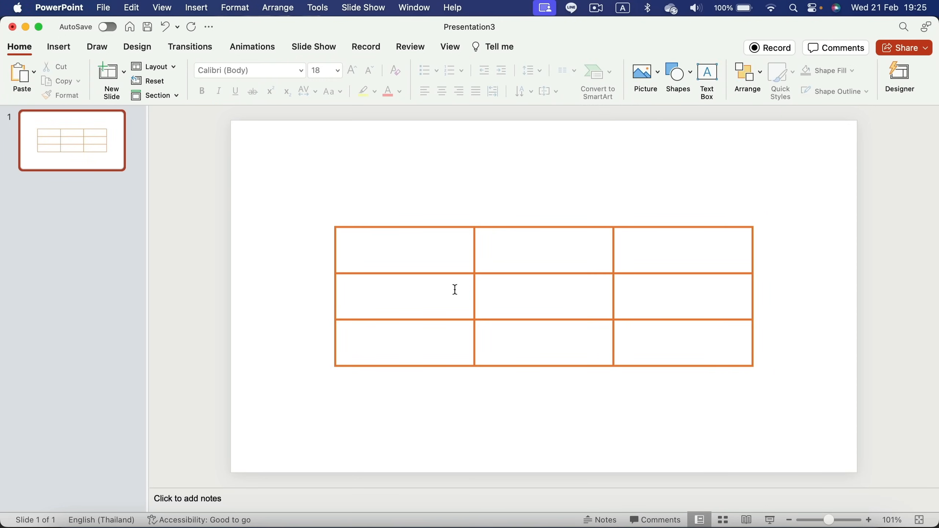
Select all nine cells and set the pen colour to custom magenta (HSB 321°, 66%, 64%)
{"action": "left_click", "coordinate": [437, 253]}
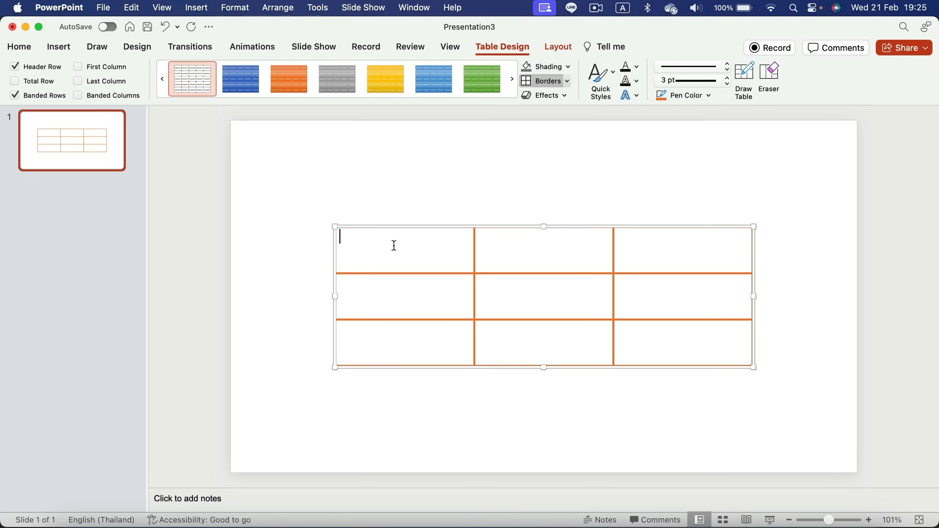
{"action": "mouse_move", "coordinate": [392, 246]}
{"action": "left_mouse_down"}
{"action": "mouse_move", "coordinate": [612, 256]}
{"action": "mouse_move", "coordinate": [715, 362]}
{"action": "left_mouse_up"}
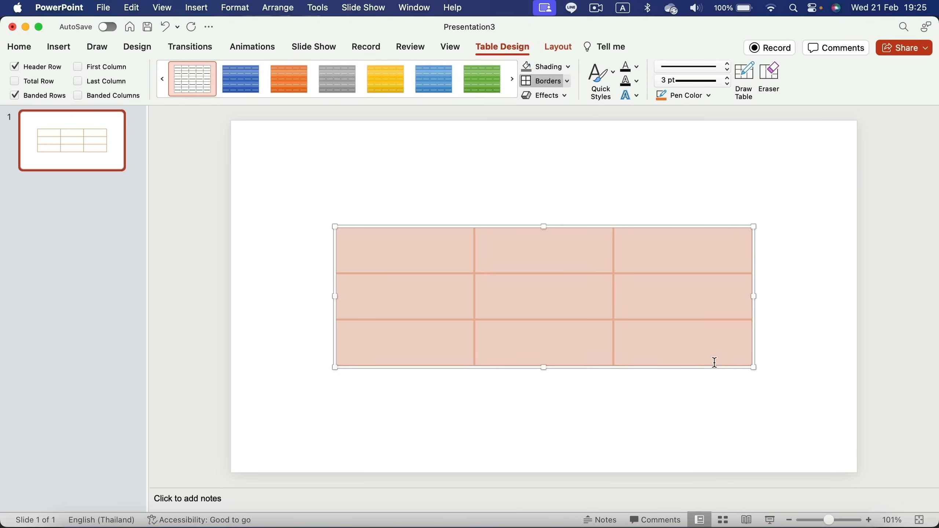
{"action": "left_click", "coordinate": [707, 97]}
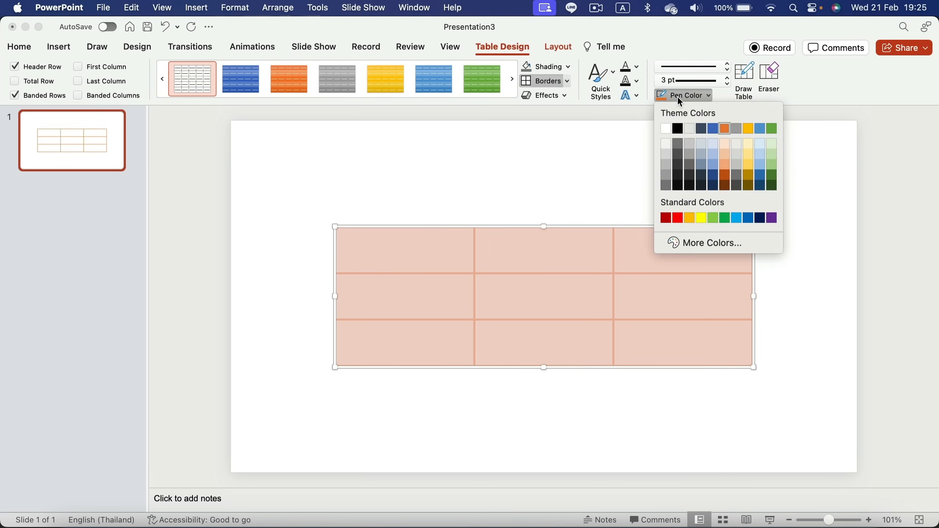
{"action": "left_click", "coordinate": [679, 245]}
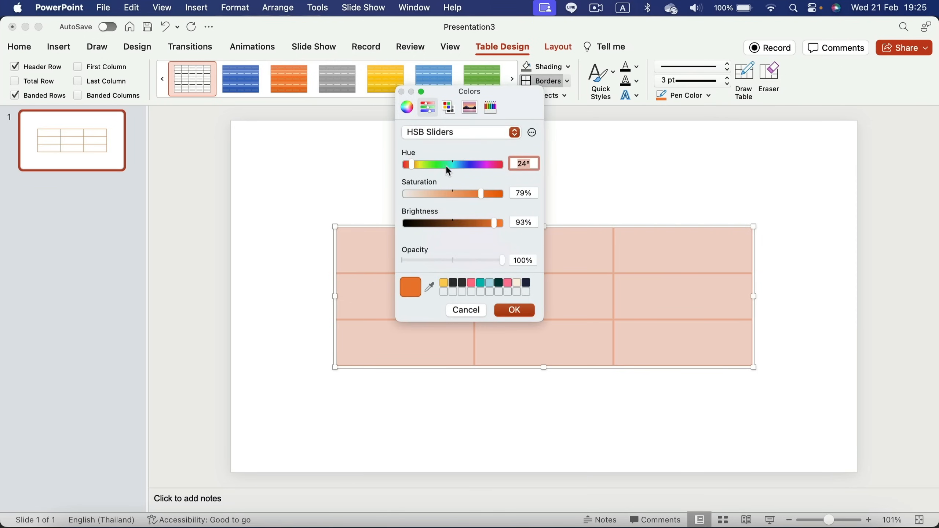
{"action": "left_click", "coordinate": [456, 164]}
{"action": "left_click", "coordinate": [469, 194]}
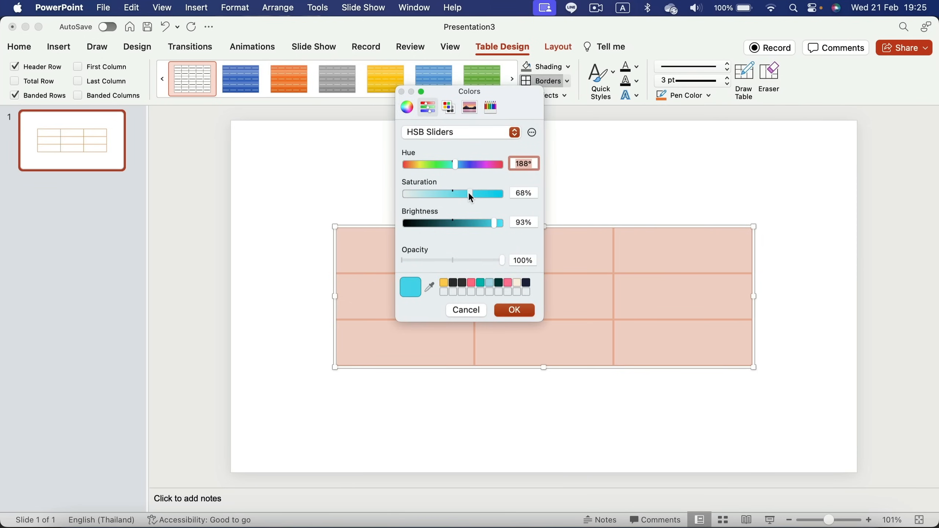
{"action": "left_click", "coordinate": [467, 223]}
{"action": "left_click", "coordinate": [491, 165]}
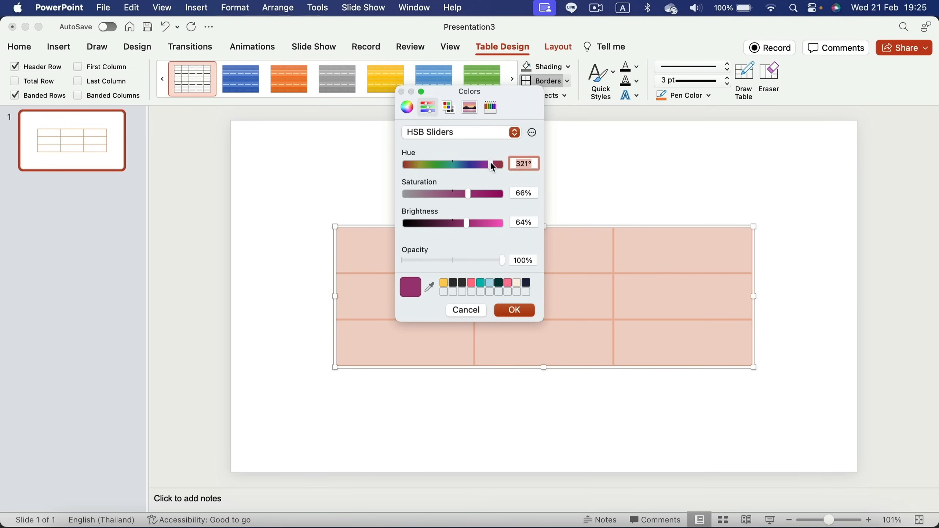
{"action": "left_click", "coordinate": [510, 311]}
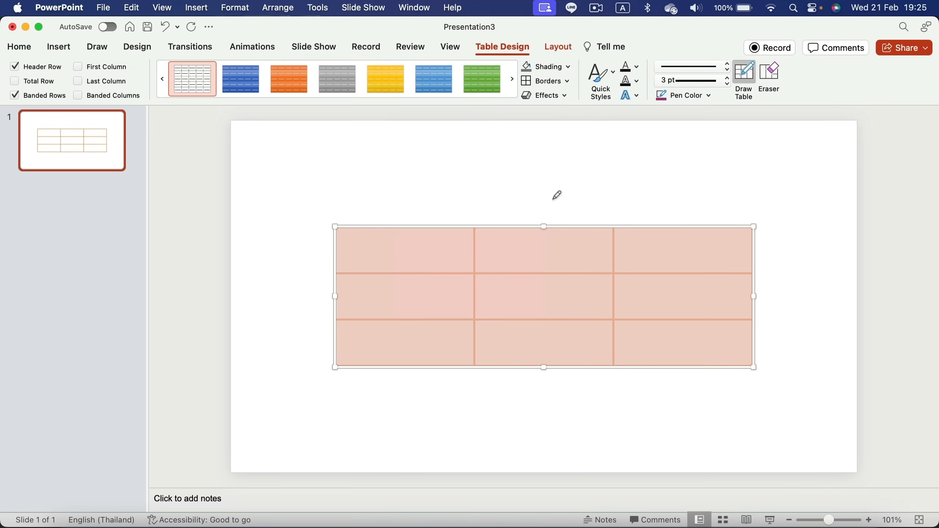
Apply All Borders with the magenta pen and deselect the table
{"action": "left_click", "coordinate": [568, 83]}
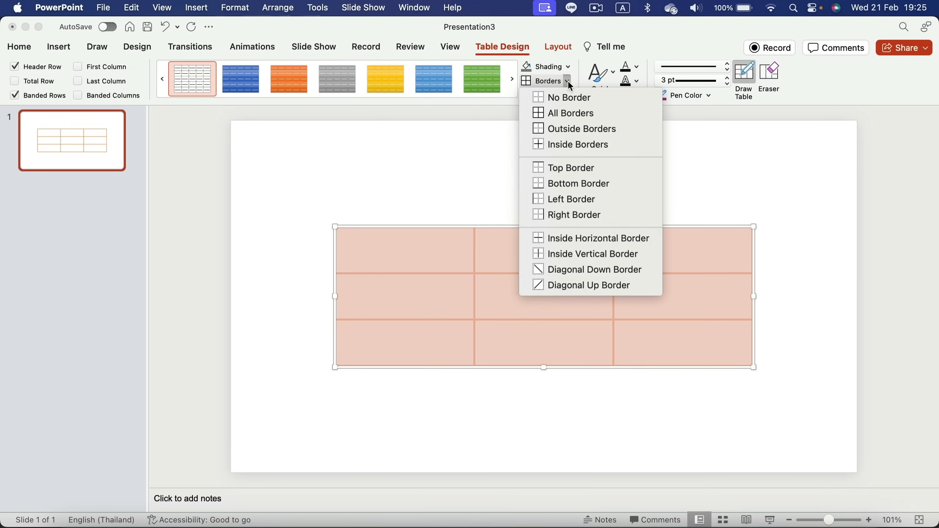
{"action": "left_click", "coordinate": [603, 114]}
{"action": "left_click", "coordinate": [582, 160]}
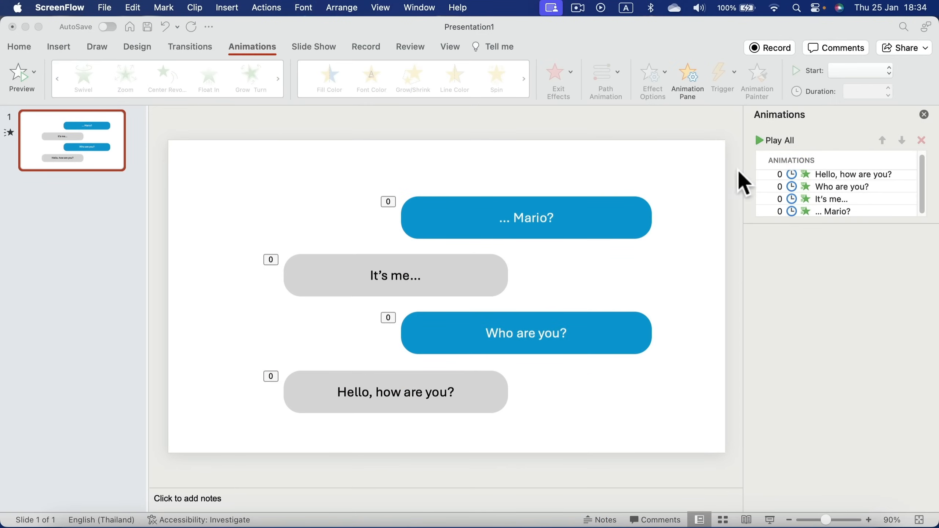
Preview the four bubble animations with Play All, then open the slide list's context menu
{"action": "left_click", "coordinate": [762, 142]}
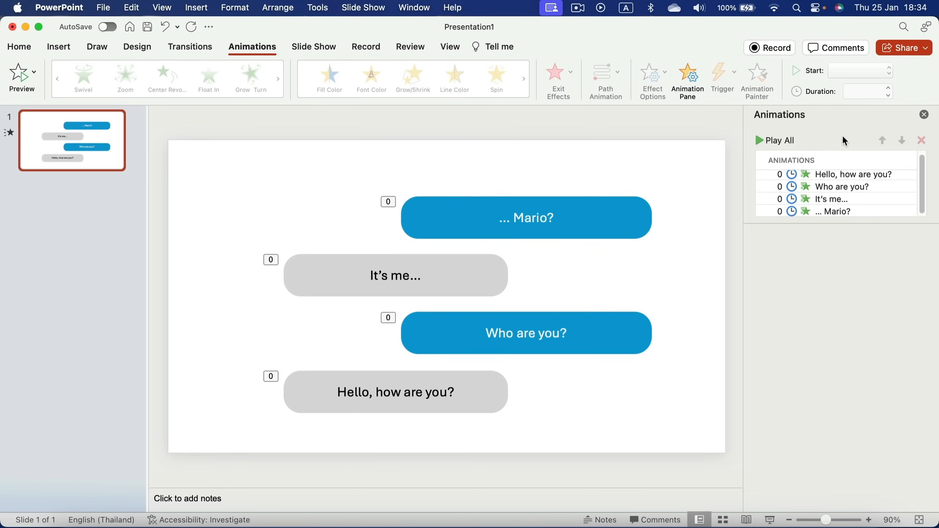
{"action": "left_click", "coordinate": [86, 190]}
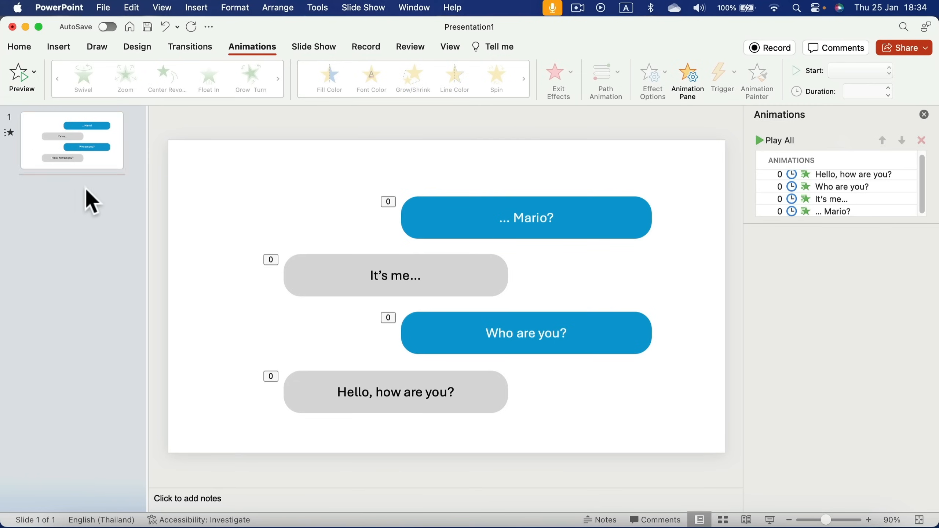
{"action": "right_click", "coordinate": [85, 185]}
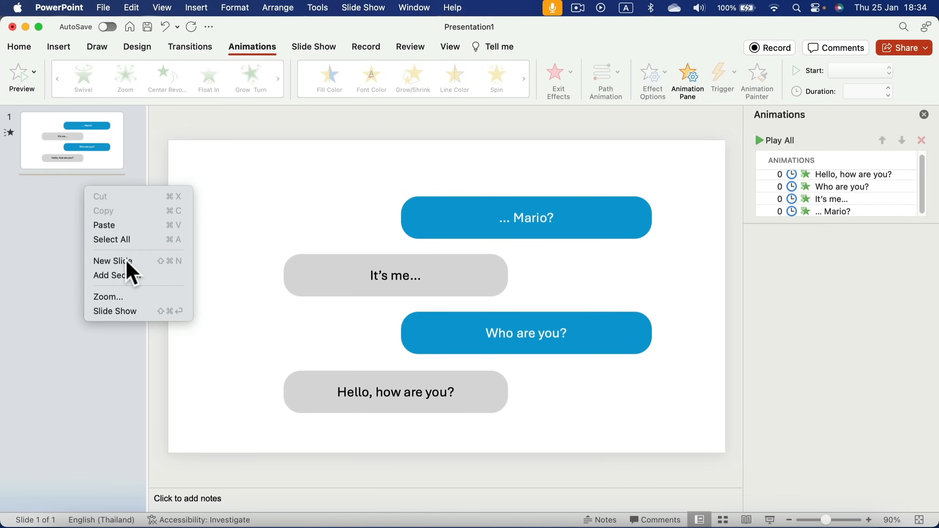
Add a new slide and draw a fully rounded, wide rectangle bubble near the lower left
{"action": "left_click", "coordinate": [127, 261]}
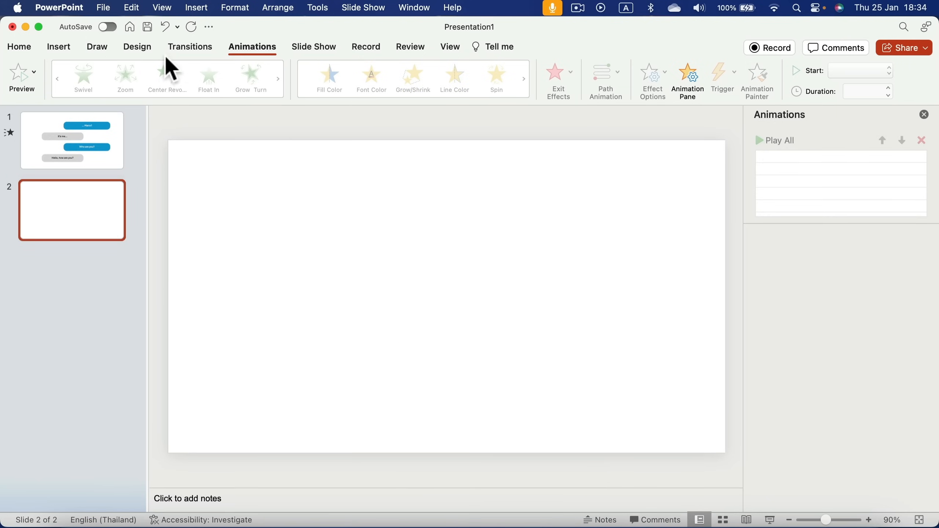
{"action": "left_click", "coordinate": [63, 48]}
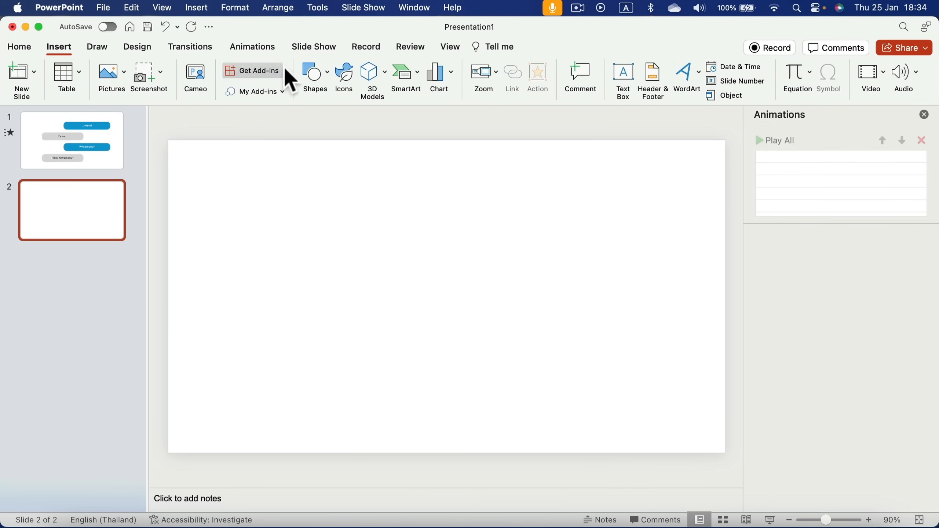
{"action": "left_click", "coordinate": [315, 71]}
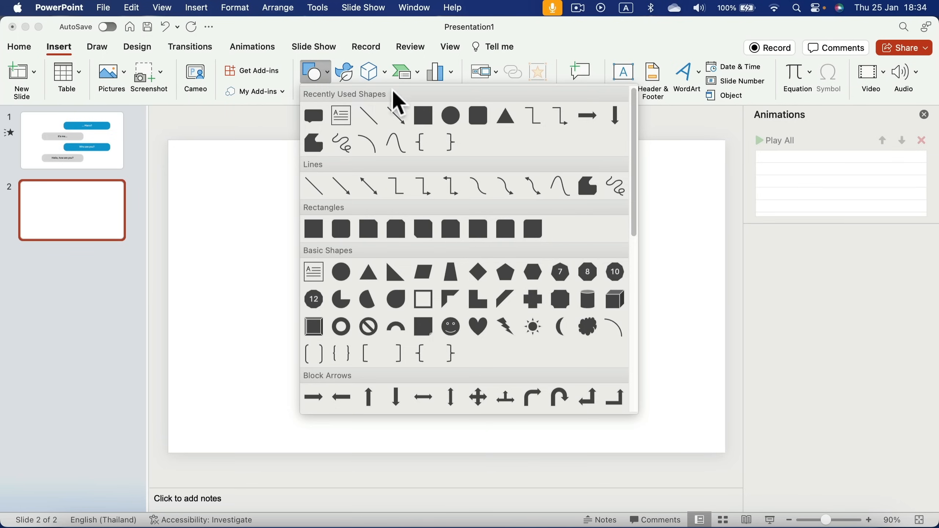
{"action": "left_click", "coordinate": [478, 117]}
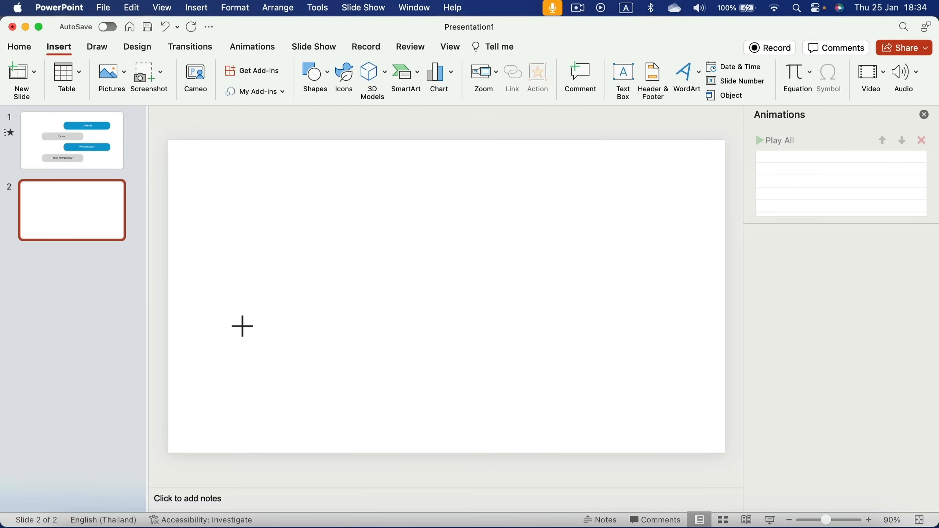
{"action": "left_click_drag", "start_coordinate": [243, 325], "coordinate": [436, 383]}
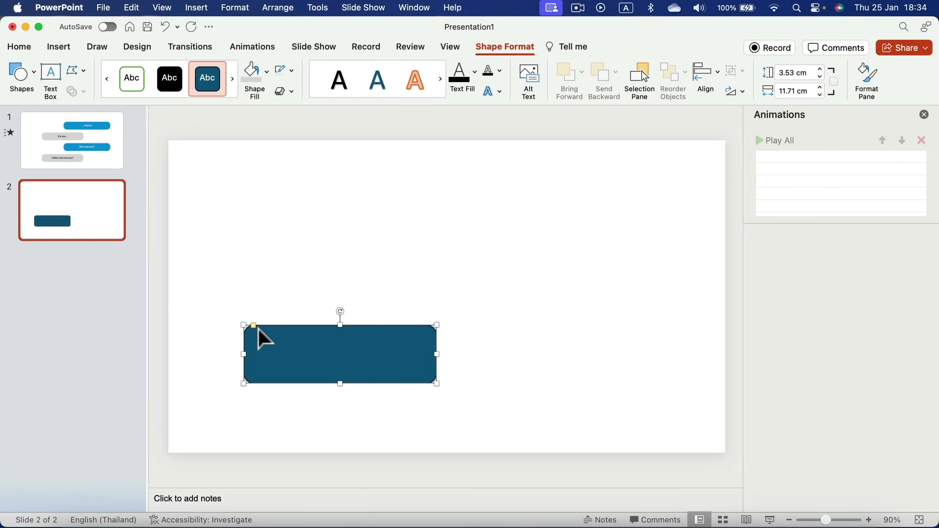
{"action": "left_click_drag", "start_coordinate": [258, 328], "coordinate": [272, 329]}
{"action": "left_click_drag", "start_coordinate": [436, 326], "coordinate": [481, 340]}
{"action": "left_click_drag", "start_coordinate": [437, 373], "coordinate": [403, 402]}
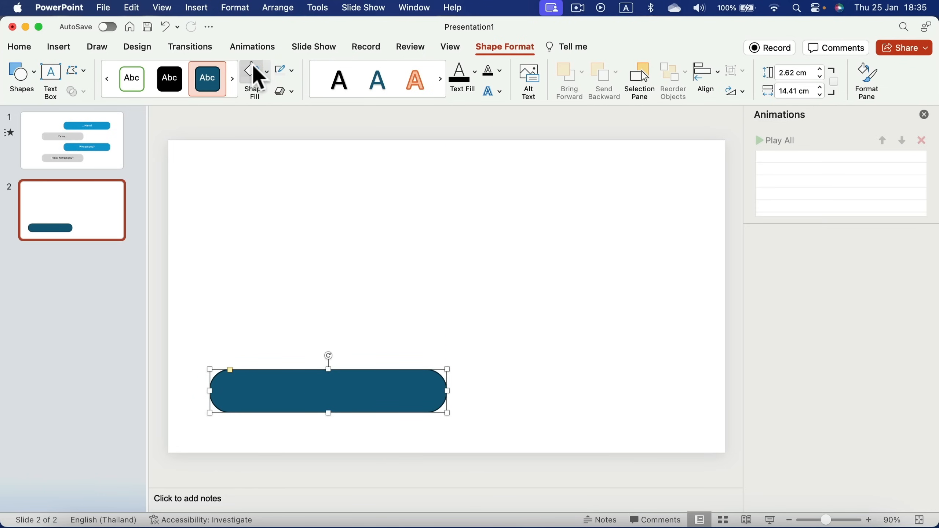
Fill the bubble light grey, remove its outline, and duplicate it
{"action": "left_click", "coordinate": [255, 78]}
{"action": "left_click", "coordinate": [289, 72]}
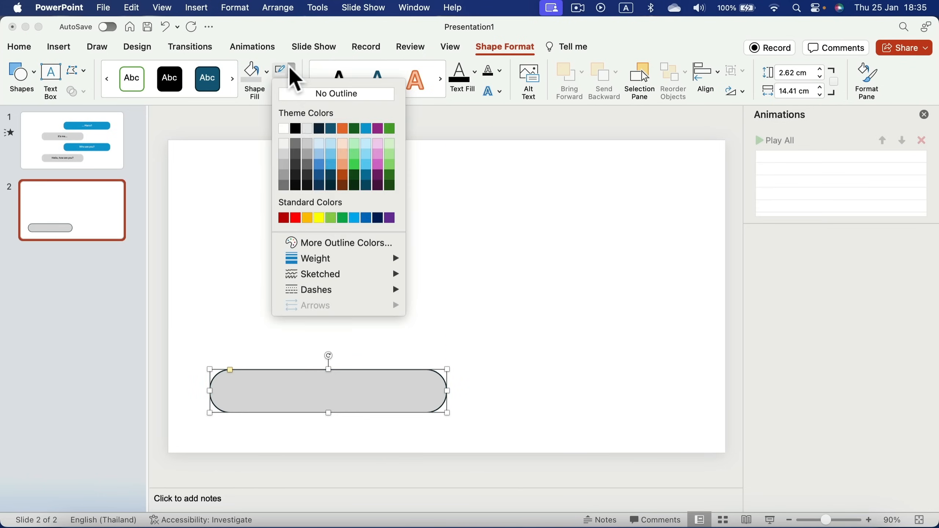
{"action": "left_click", "coordinate": [309, 94]}
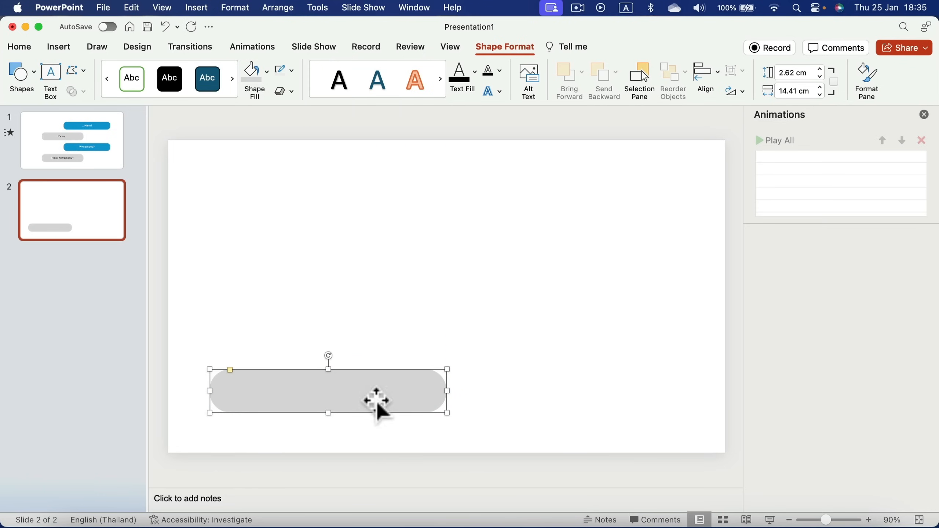
{"action": "key", "text": "super+c"}
{"action": "key", "text": "super+v"}
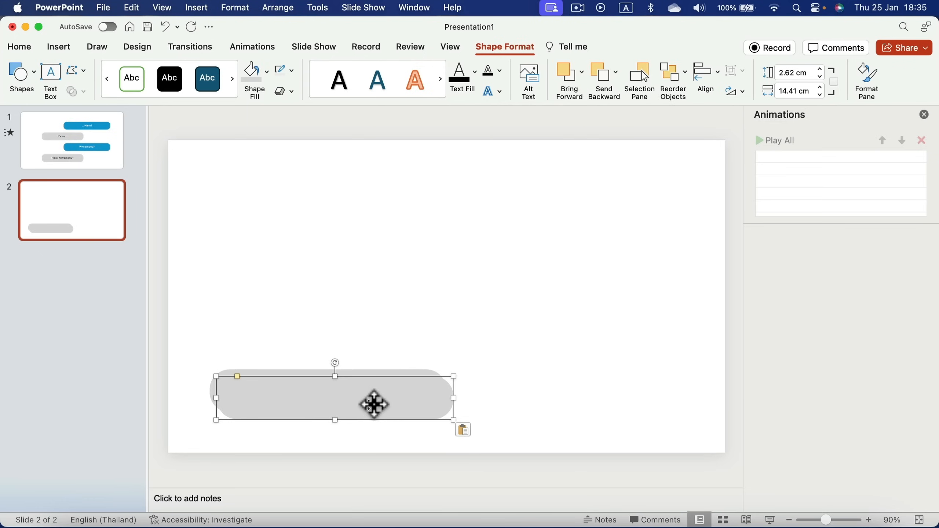
Move the duplicate above and right of the grey bar and fill it green
{"action": "left_click_drag", "start_coordinate": [375, 402], "coordinate": [584, 348]}
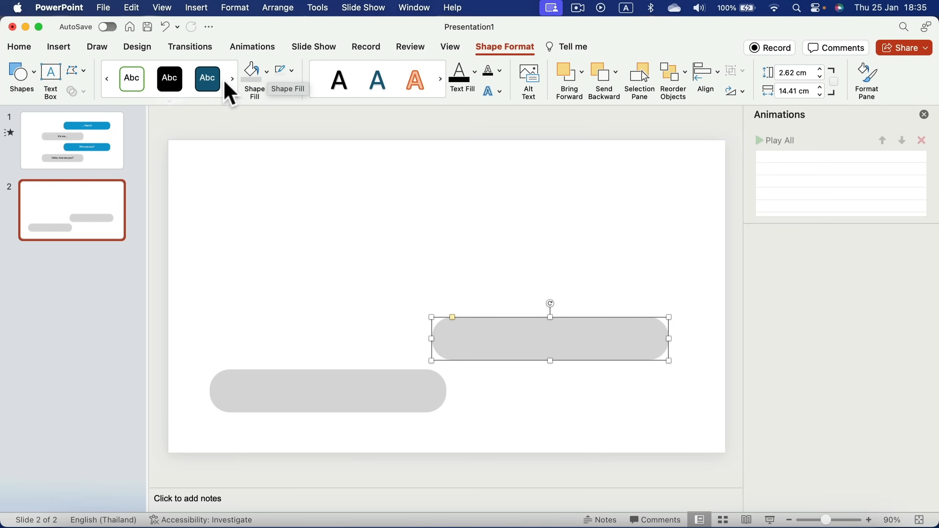
{"action": "left_click", "coordinate": [268, 78]}
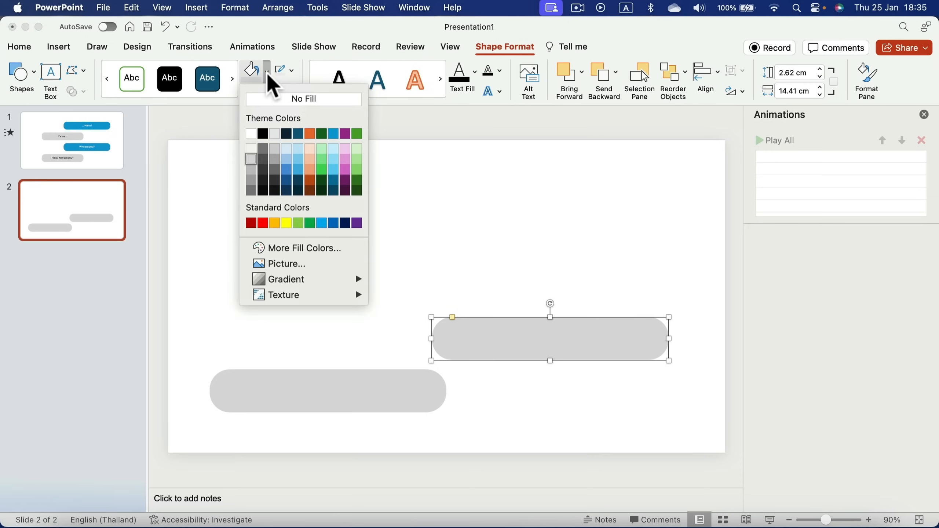
{"action": "left_click", "coordinate": [322, 170]}
Nudge the green and grey bars slightly into their final positions
{"action": "left_click_drag", "start_coordinate": [482, 335], "coordinate": [466, 336]}
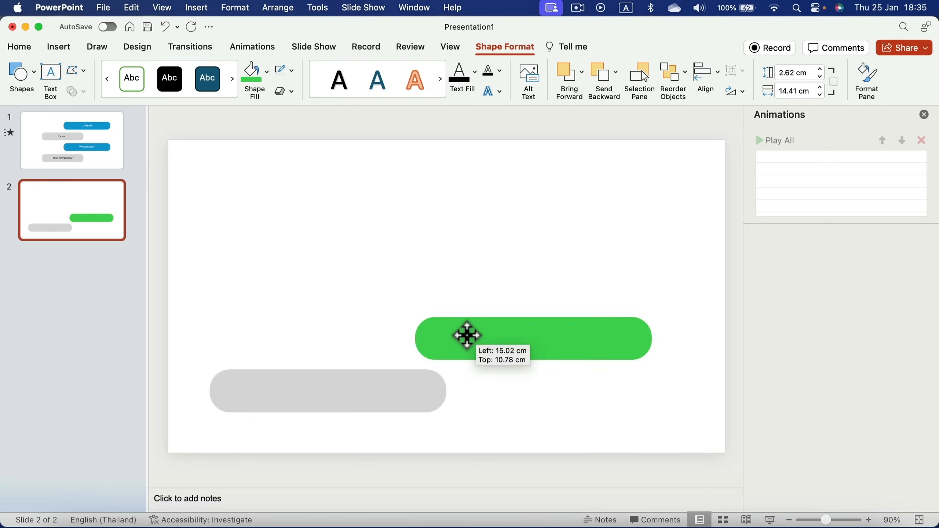
{"action": "mouse_move", "coordinate": [400, 394]}
{"action": "left_mouse_down"}
{"action": "mouse_move", "coordinate": [413, 394]}
{"action": "mouse_move", "coordinate": [401, 396]}
{"action": "left_mouse_up"}
{"action": "left_click_drag", "start_coordinate": [474, 351], "coordinate": [487, 351]}
{"action": "left_click", "coordinate": [379, 405], "text": "shift"}
{"action": "left_click", "coordinate": [403, 305]}
{"action": "left_click", "coordinate": [327, 404]}
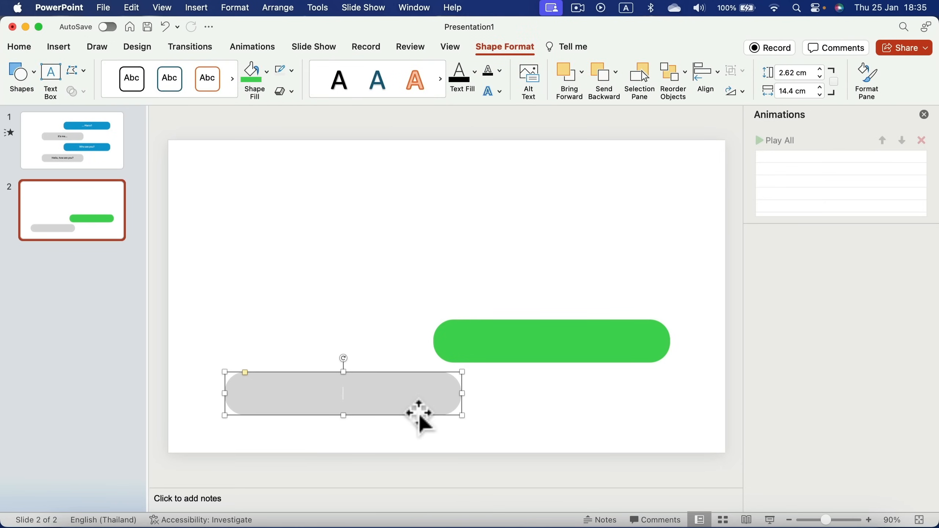
Type '123 XYZ' in the grey bar and make it black, 24 pt
{"action": "type", "text": "123 XYZ"}
{"action": "triple_click", "coordinate": [346, 393]}
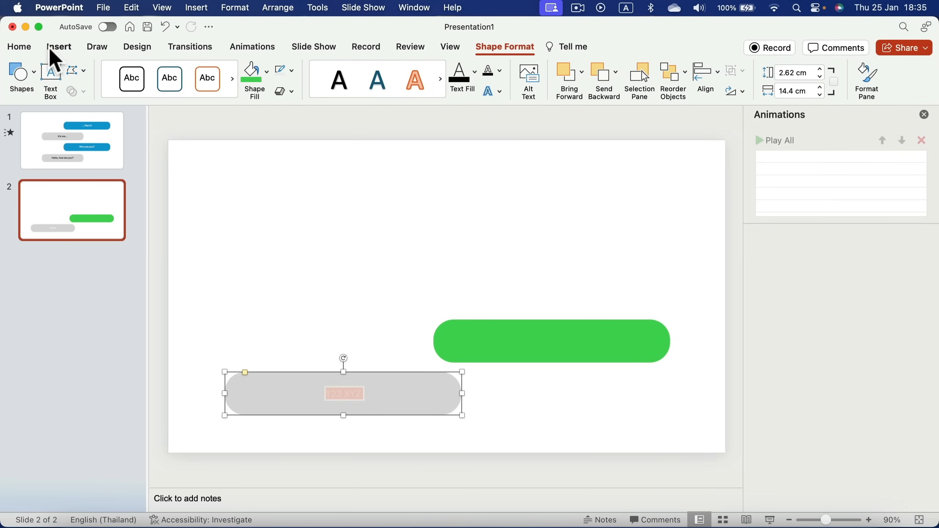
{"action": "left_click", "coordinate": [24, 48]}
{"action": "left_click", "coordinate": [354, 71]}
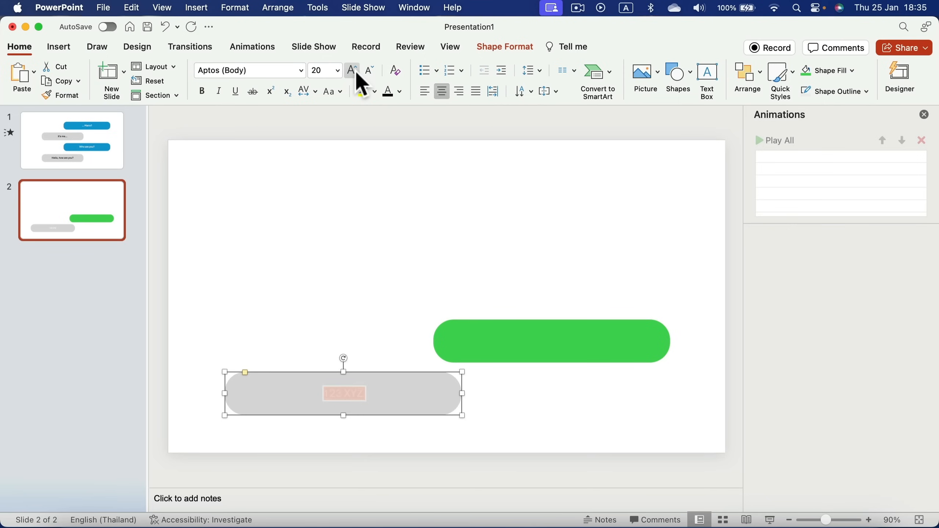
{"action": "left_click", "coordinate": [354, 72]}
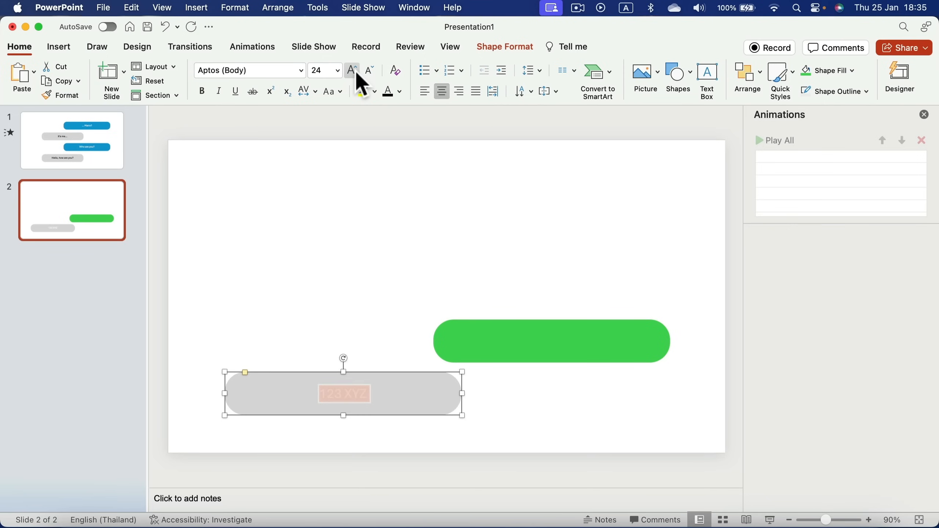
{"action": "left_click", "coordinate": [388, 93]}
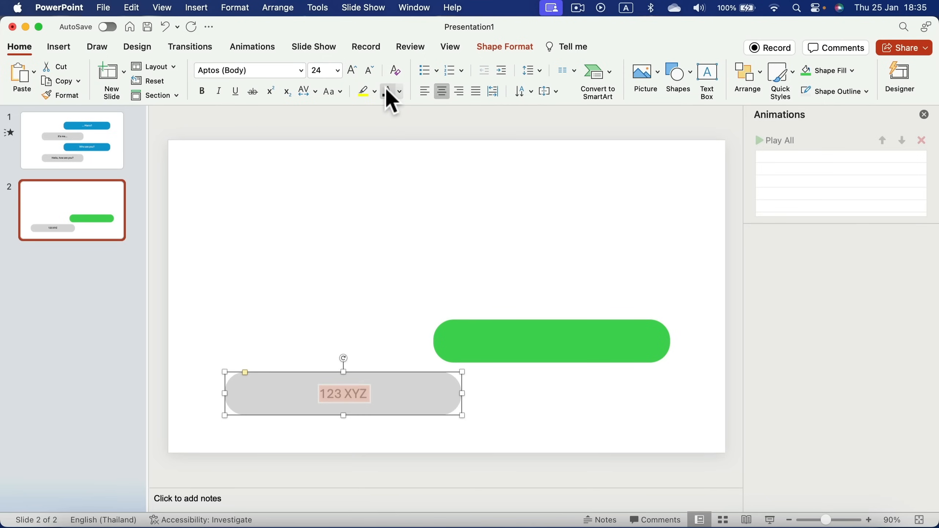
Paste '123 XYZ' into the green bar and make it 24 pt bold
{"action": "left_click", "coordinate": [574, 354]}
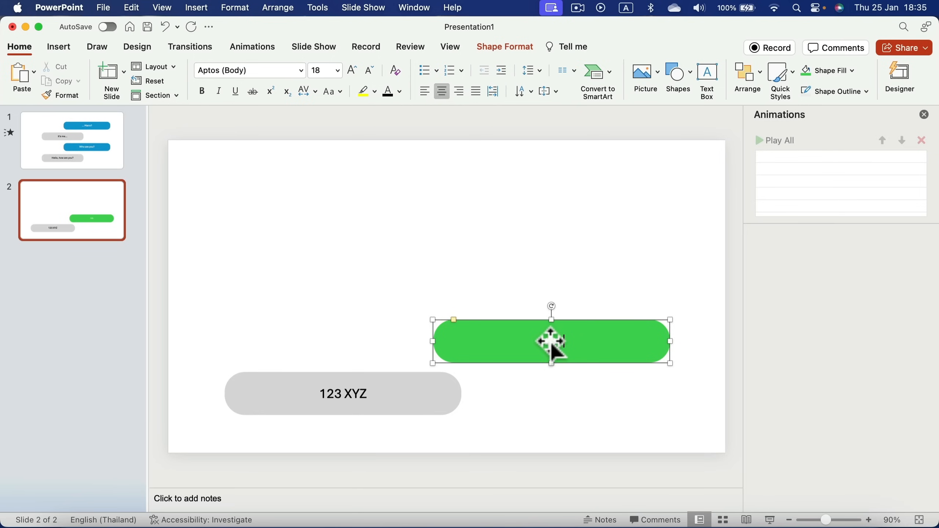
{"action": "key", "text": "super+v"}
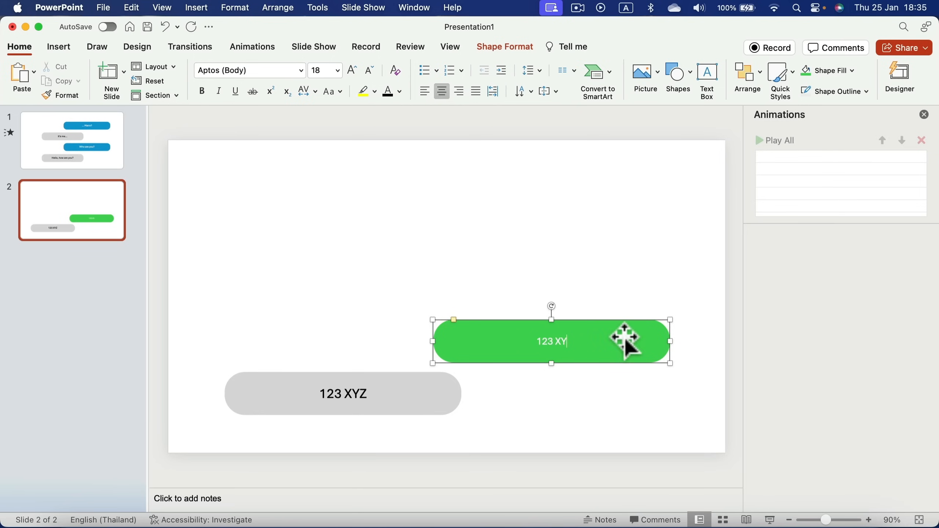
{"action": "key", "text": "super+a"}
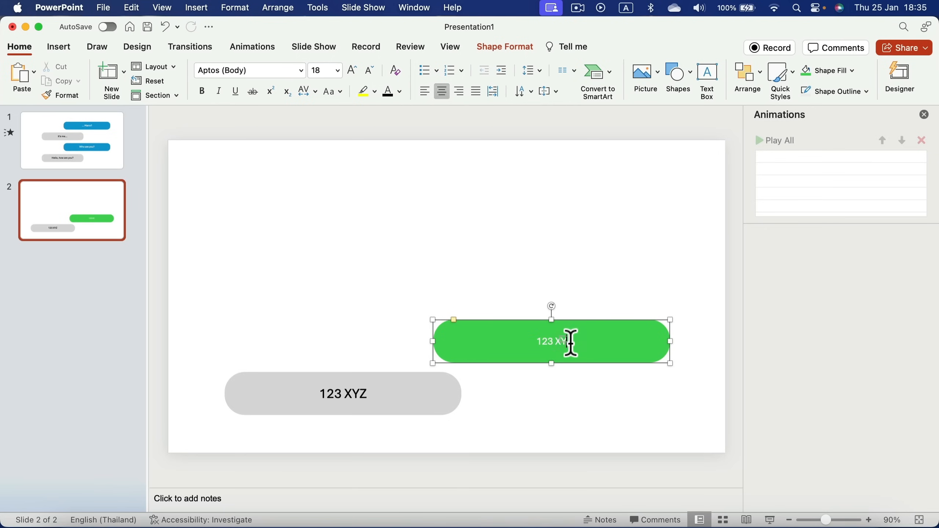
{"action": "key", "text": "super+c"}
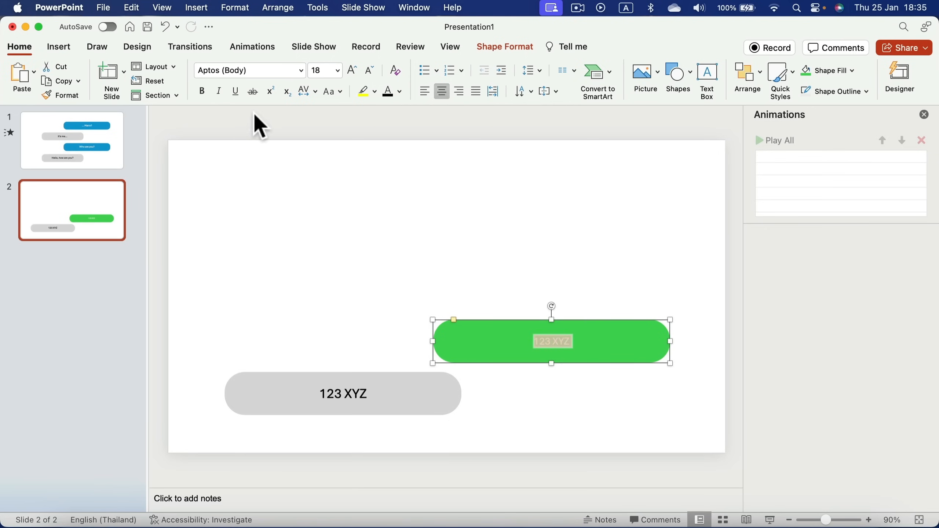
{"action": "left_click", "coordinate": [352, 70]}
{"action": "left_click", "coordinate": [351, 71]}
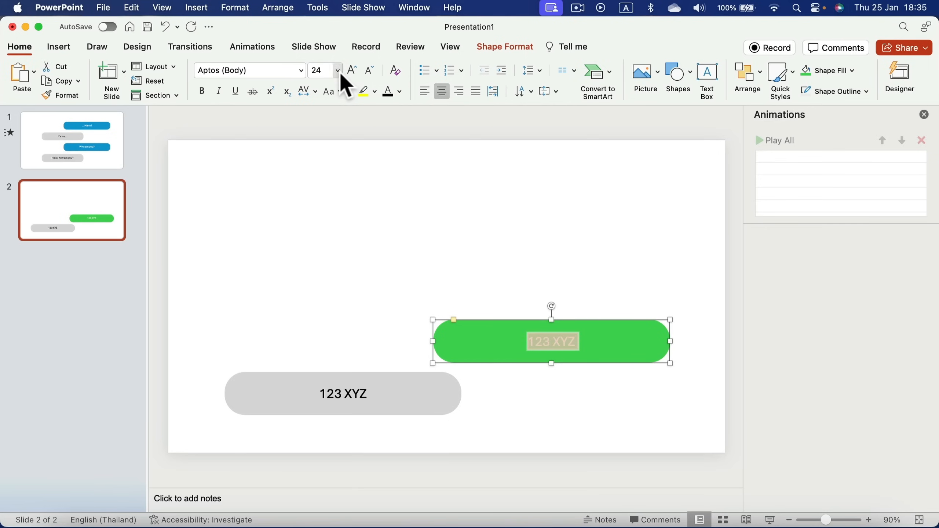
{"action": "left_click", "coordinate": [202, 91]}
Make the grey bar's '123 XYZ' text bold as well
{"action": "left_click", "coordinate": [343, 394]}
{"action": "key", "text": "super+a"}
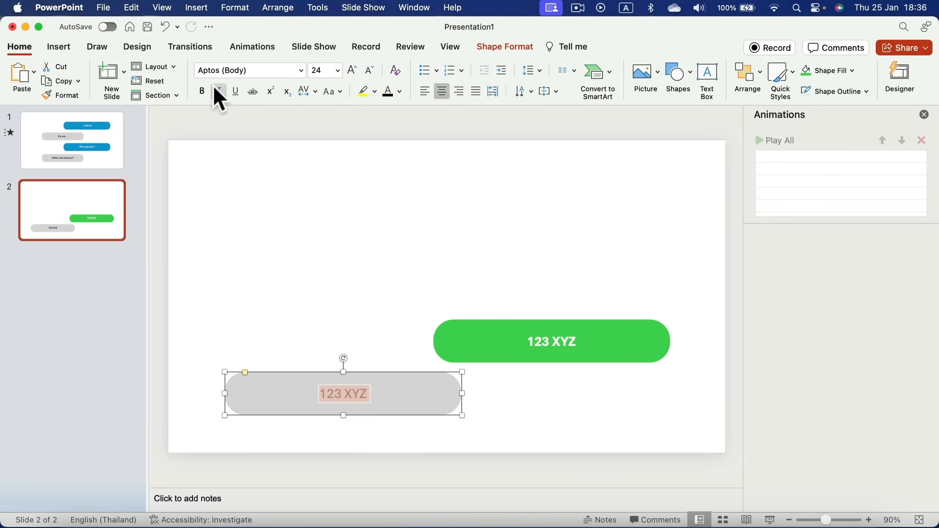
{"action": "left_click", "coordinate": [202, 91]}
{"action": "left_click", "coordinate": [324, 256]}
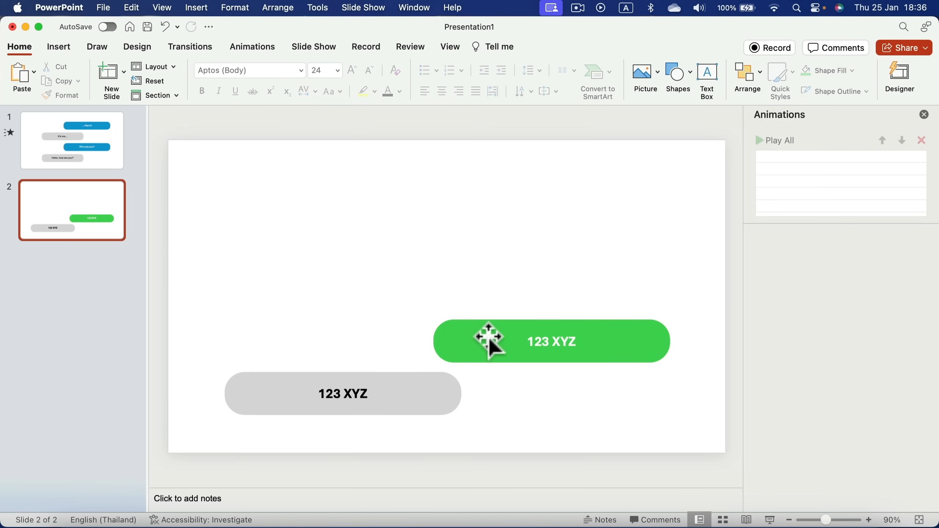
{"action": "left_click", "coordinate": [428, 395]}
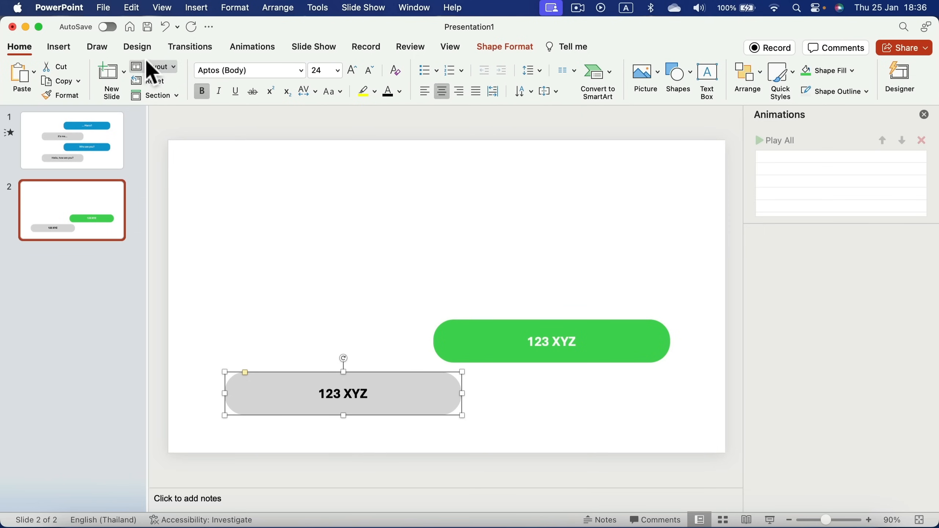
Give the grey bar a Float In entrance effect lasting 0.5 seconds
{"action": "left_click", "coordinate": [240, 47]}
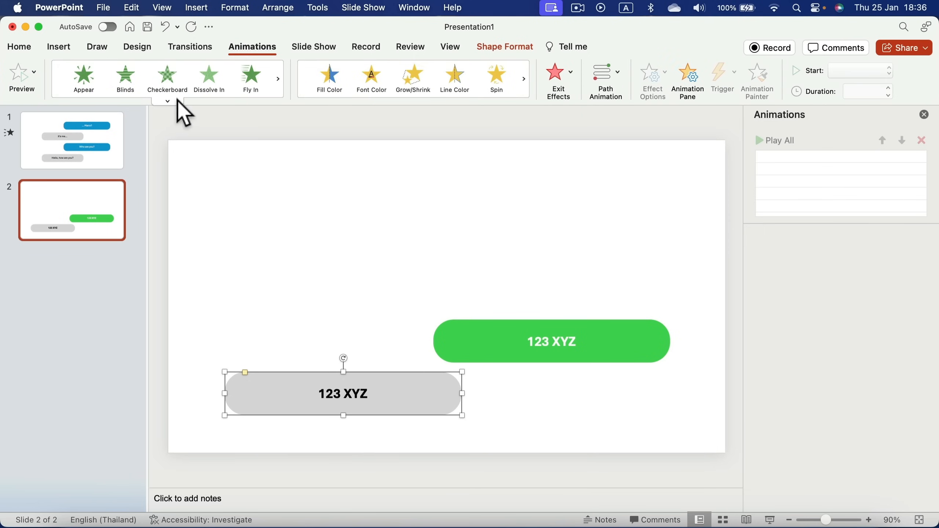
{"action": "left_click", "coordinate": [178, 103]}
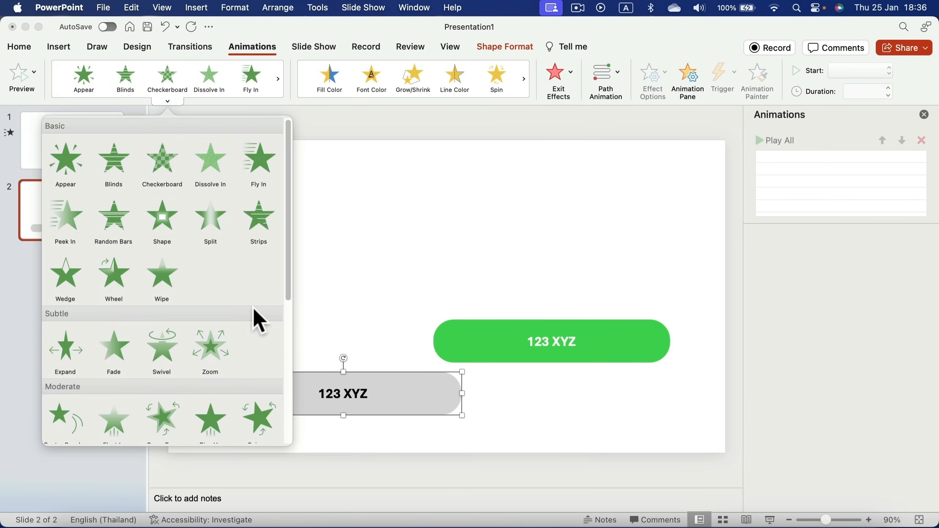
{"action": "scroll", "coordinate": [251, 318], "scroll_direction": "down", "scroll_amount": 5}
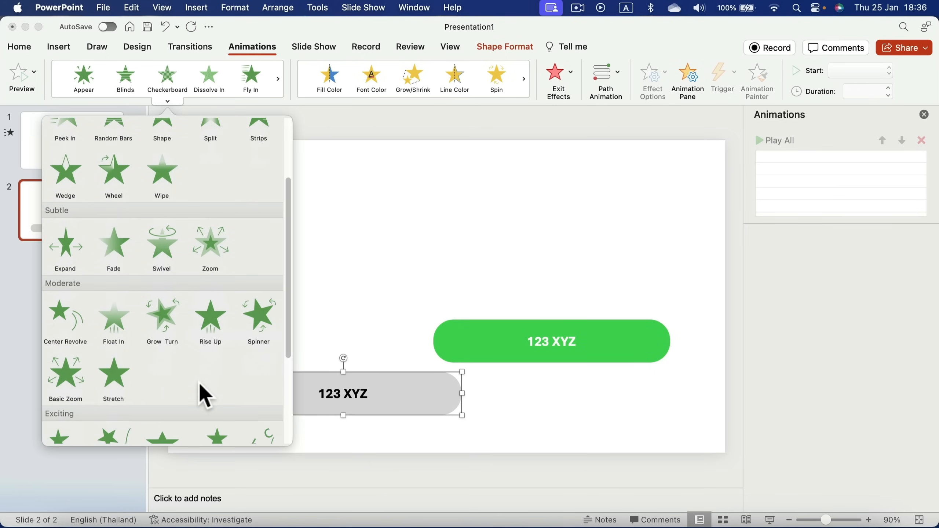
{"action": "scroll", "coordinate": [177, 383], "scroll_direction": "down", "scroll_amount": 3}
{"action": "left_click", "coordinate": [225, 270]}
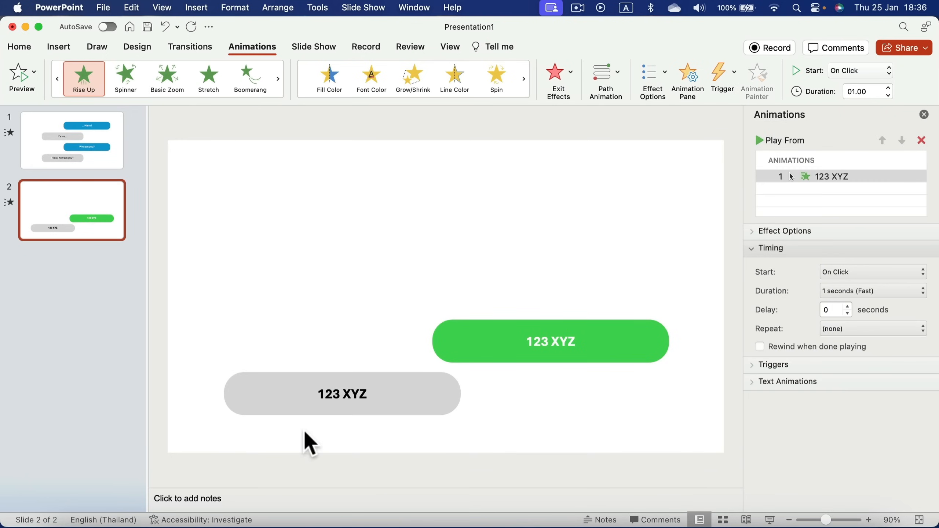
{"action": "left_click", "coordinate": [180, 101]}
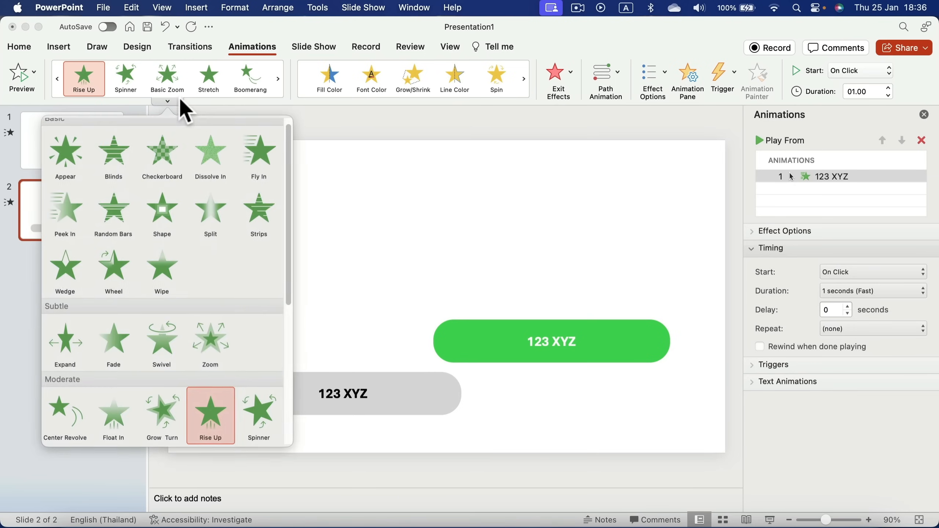
{"action": "scroll", "coordinate": [210, 407], "scroll_direction": "down", "scroll_amount": 3}
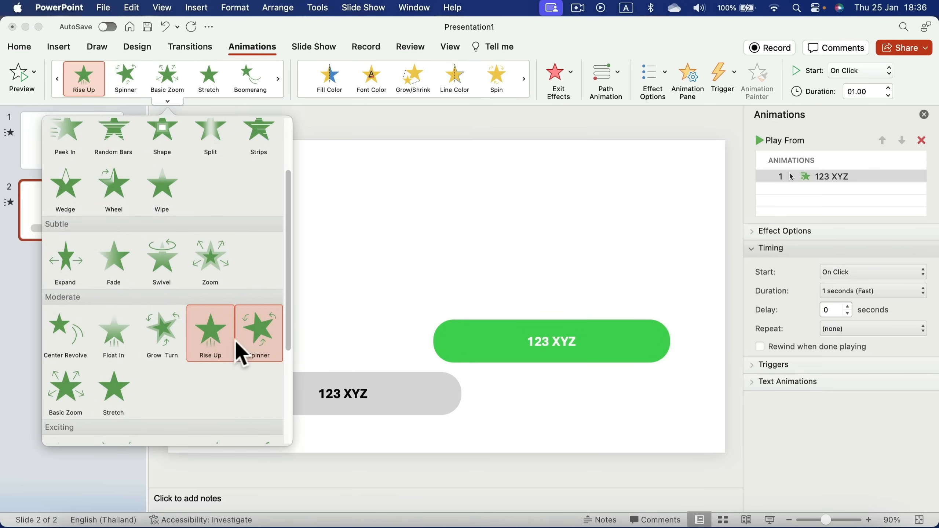
{"action": "left_click", "coordinate": [129, 331]}
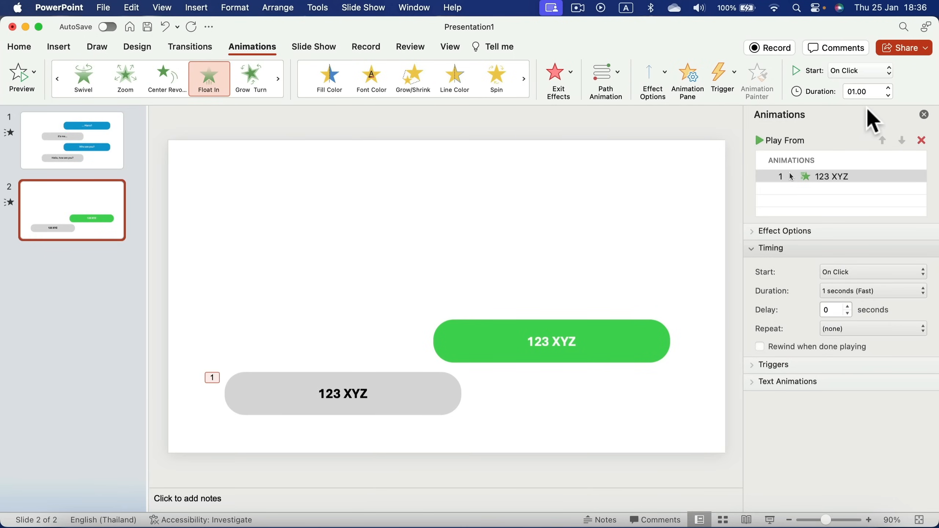
{"action": "left_click", "coordinate": [889, 95]}
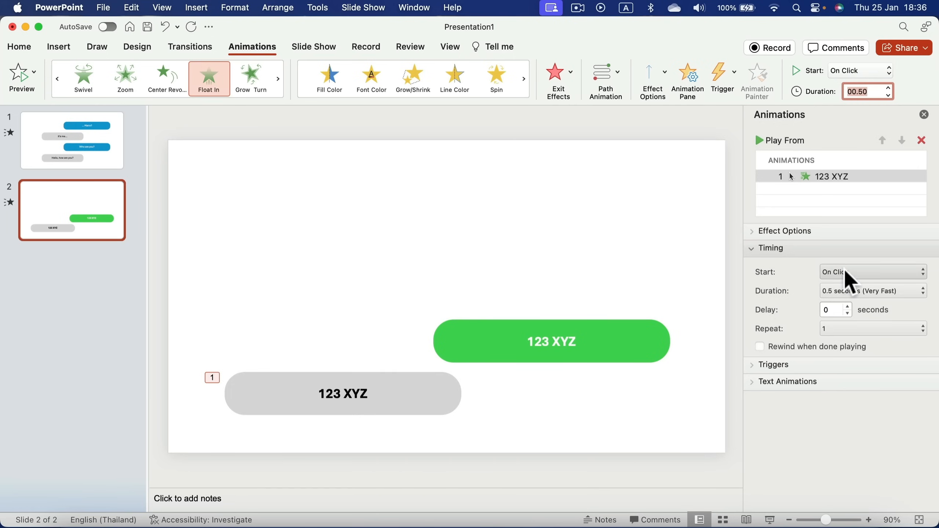
{"action": "left_click", "coordinate": [657, 350]}
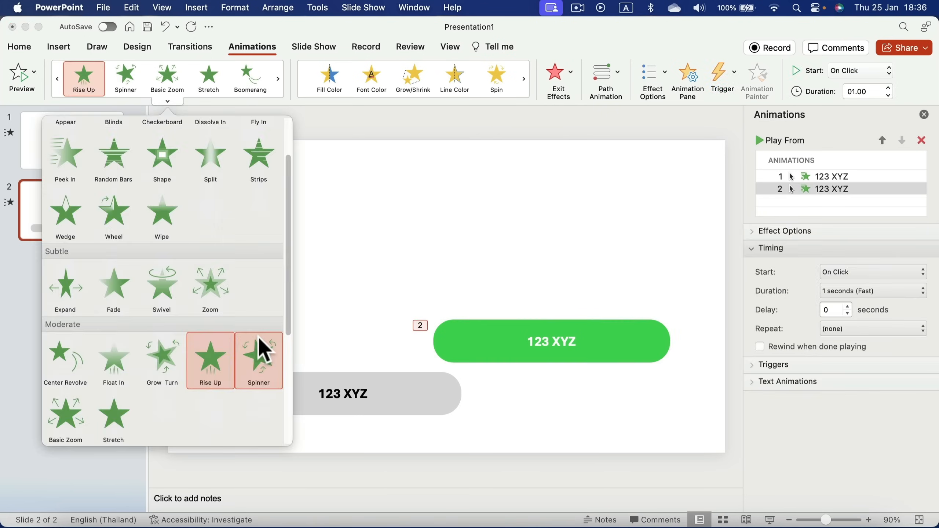
Give the green bubble a Float In entrance, floating down
{"action": "left_click", "coordinate": [120, 366]}
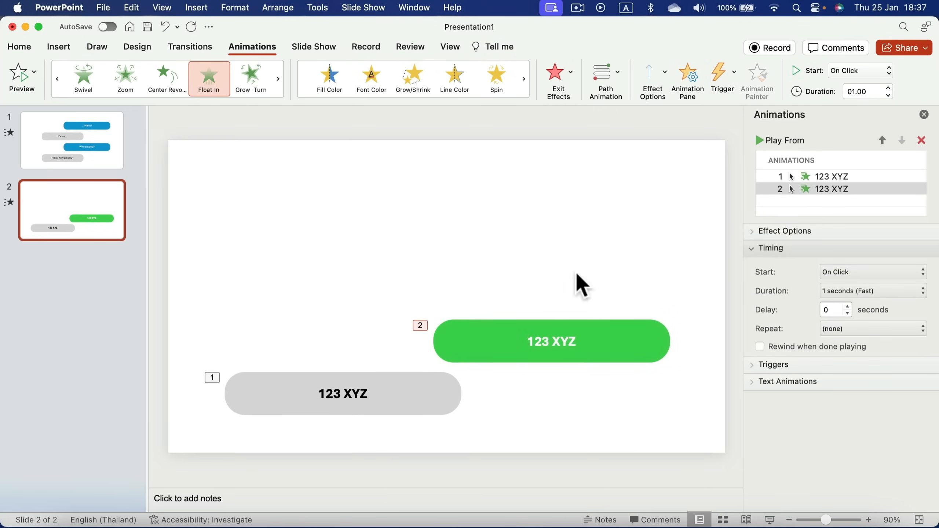
{"action": "left_click", "coordinate": [653, 82]}
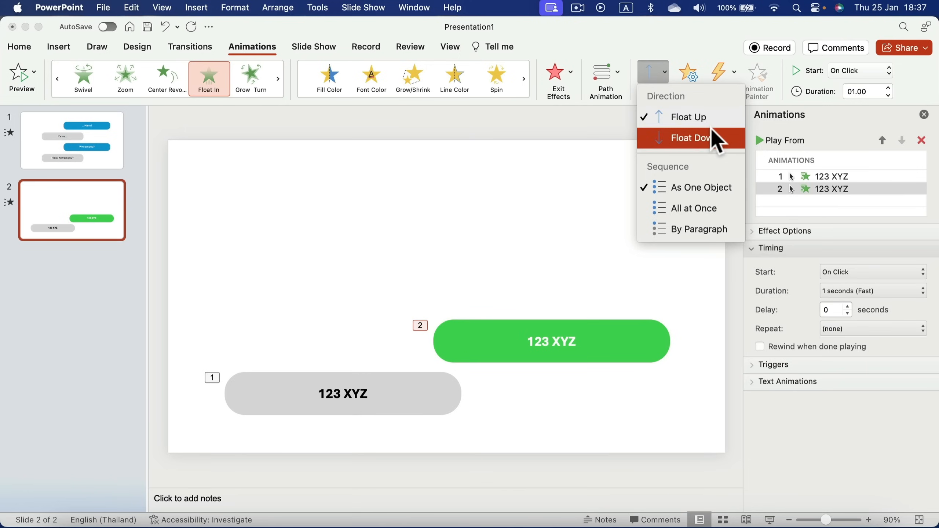
{"action": "left_click", "coordinate": [697, 143]}
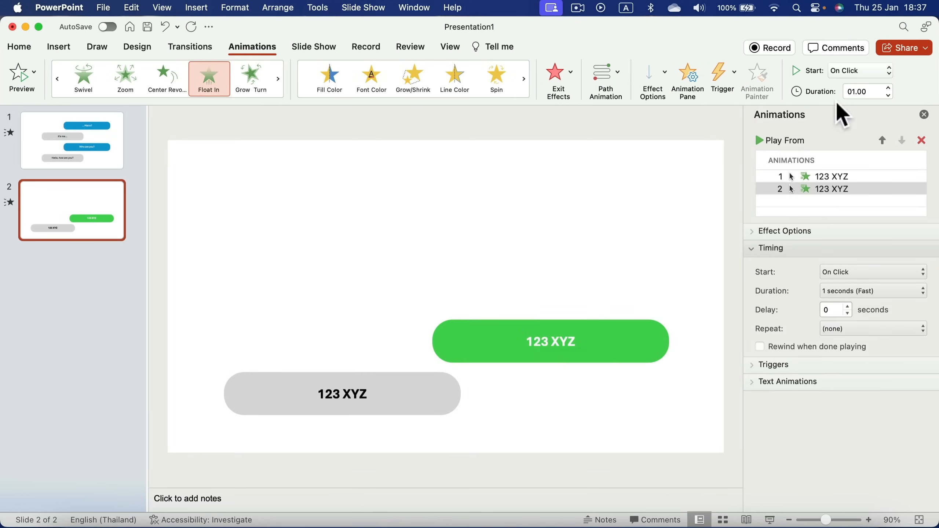
Set the green bubble's animation to 0.5 s, After Previous, with a 2-second delay
{"action": "left_click", "coordinate": [889, 95]}
{"action": "left_click", "coordinate": [888, 95]}
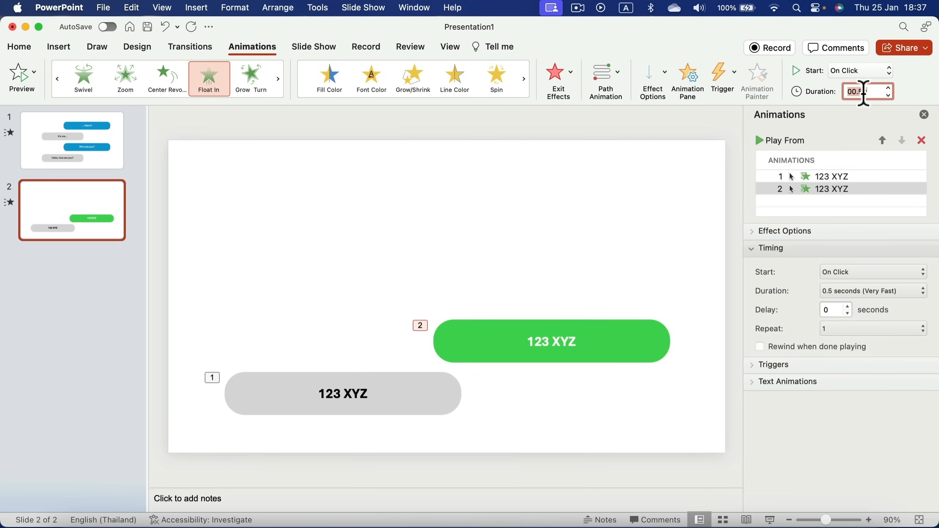
{"action": "left_click", "coordinate": [826, 272]}
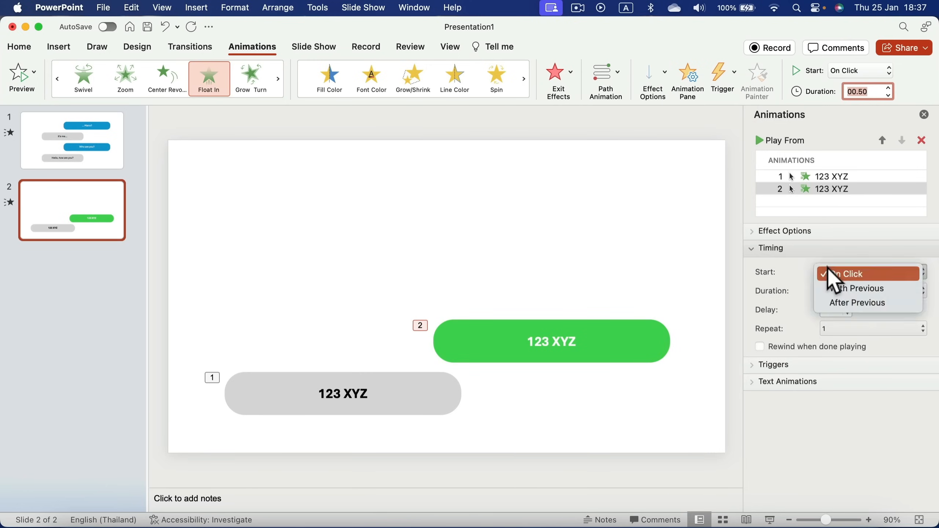
{"action": "left_click", "coordinate": [838, 303]}
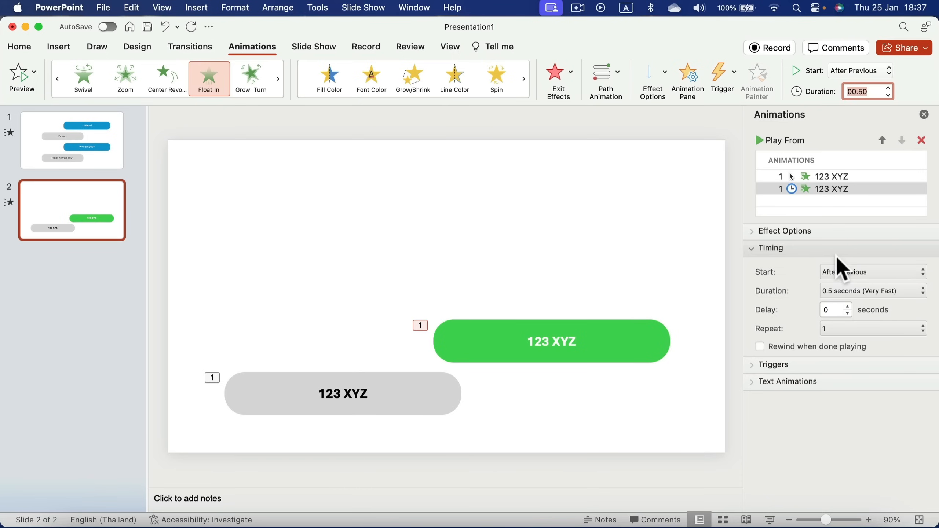
{"action": "left_click", "coordinate": [847, 307]}
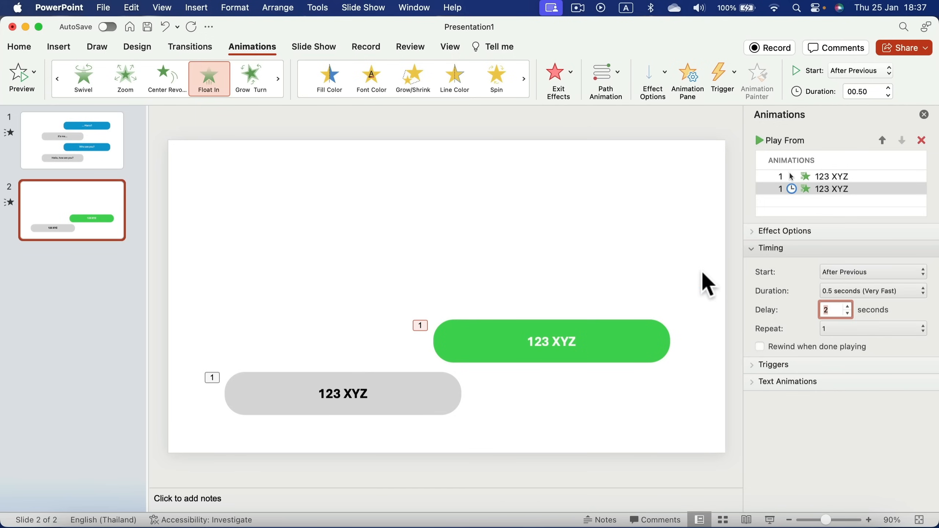
{"action": "left_click", "coordinate": [678, 274]}
{"action": "left_click", "coordinate": [432, 396]}
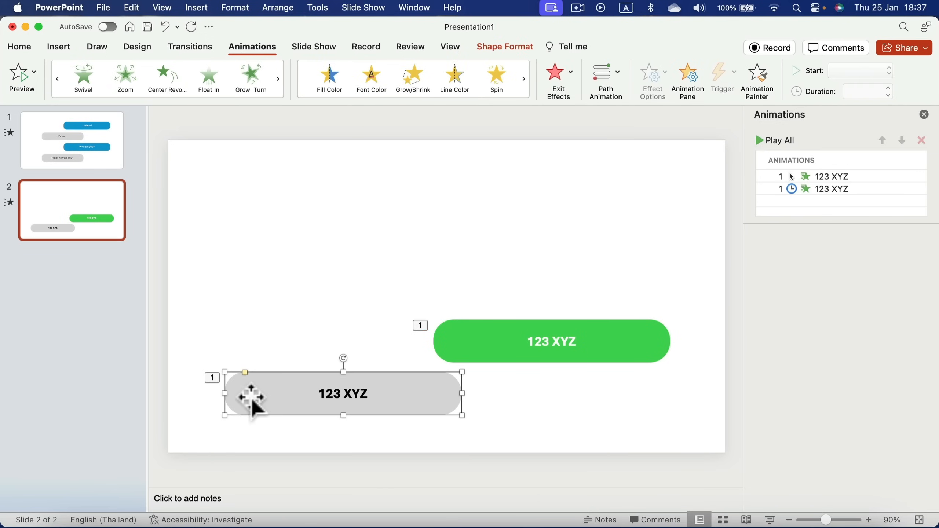
Place a grey bubble copy above the green one, animating After Previous with a delay
{"action": "key", "text": "super+v"}
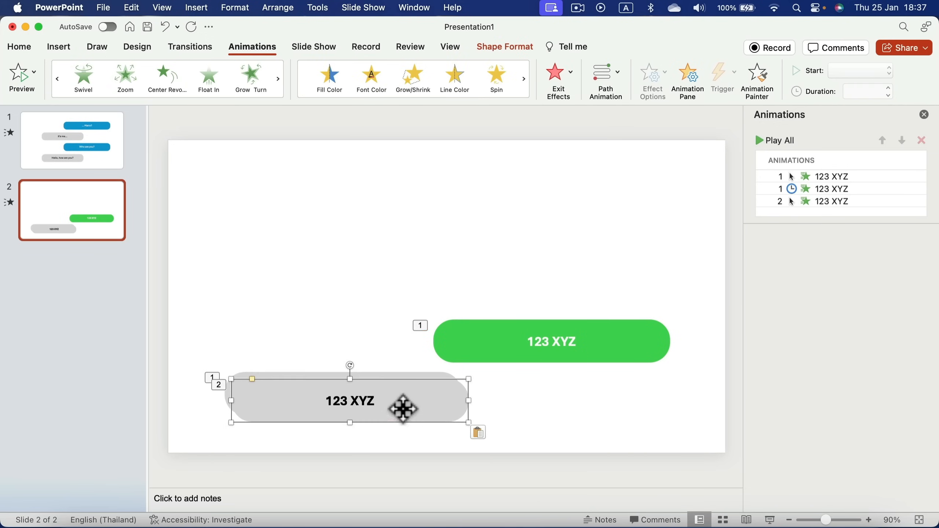
{"action": "left_click_drag", "start_coordinate": [401, 405], "coordinate": [400, 289]}
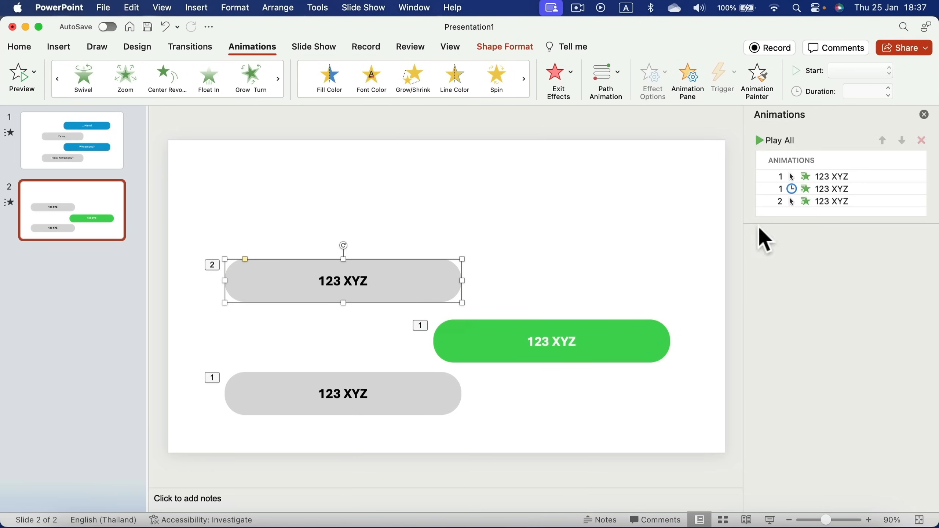
{"action": "left_click", "coordinate": [875, 201]}
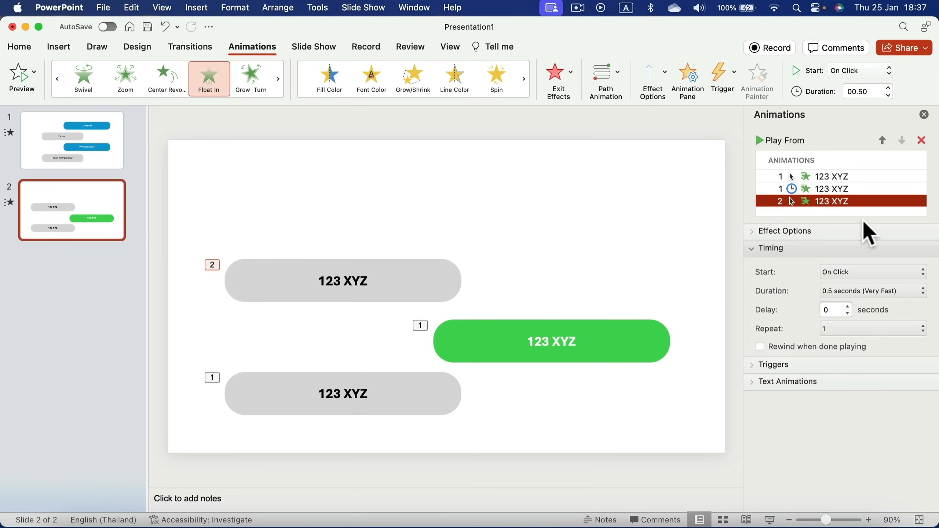
{"action": "left_click", "coordinate": [873, 270]}
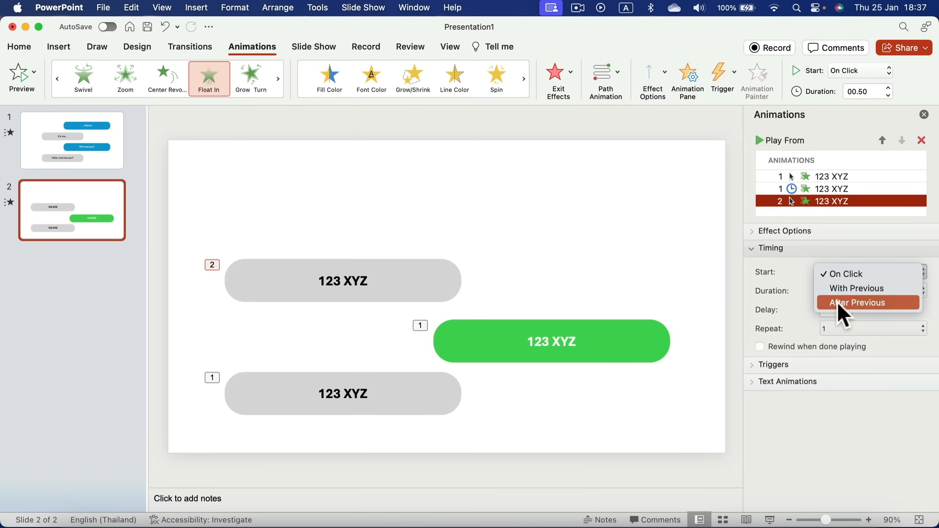
{"action": "left_click", "coordinate": [851, 302]}
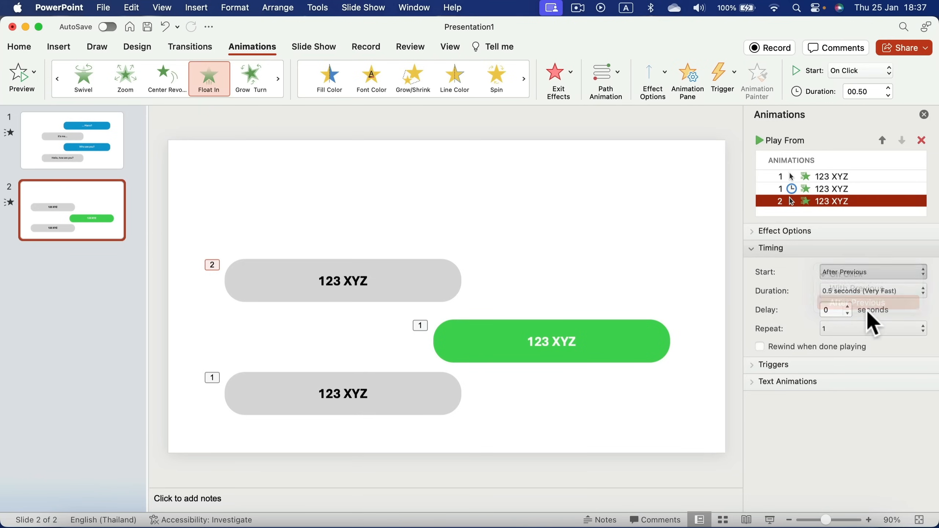
{"action": "left_click", "coordinate": [847, 306]}
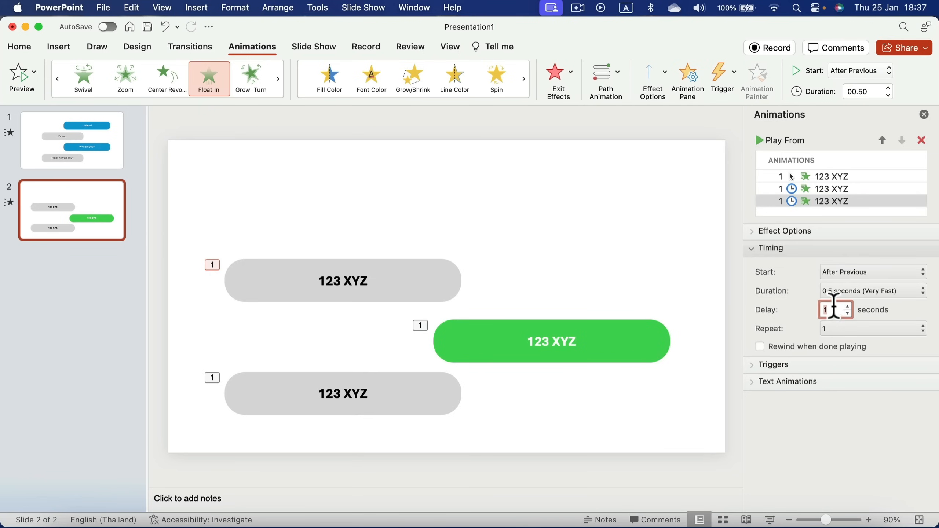
{"action": "left_click", "coordinate": [647, 341]}
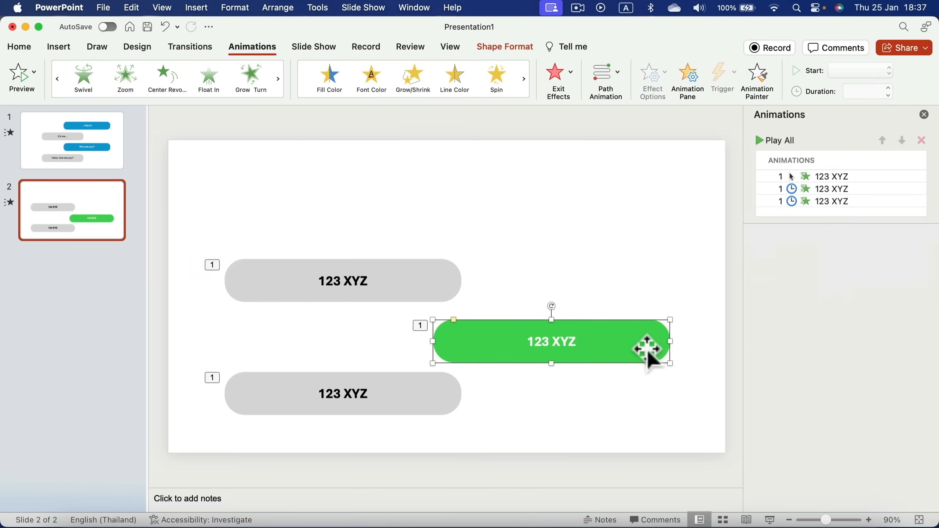
{"action": "left_click_drag", "start_coordinate": [434, 281], "coordinate": [430, 287]}
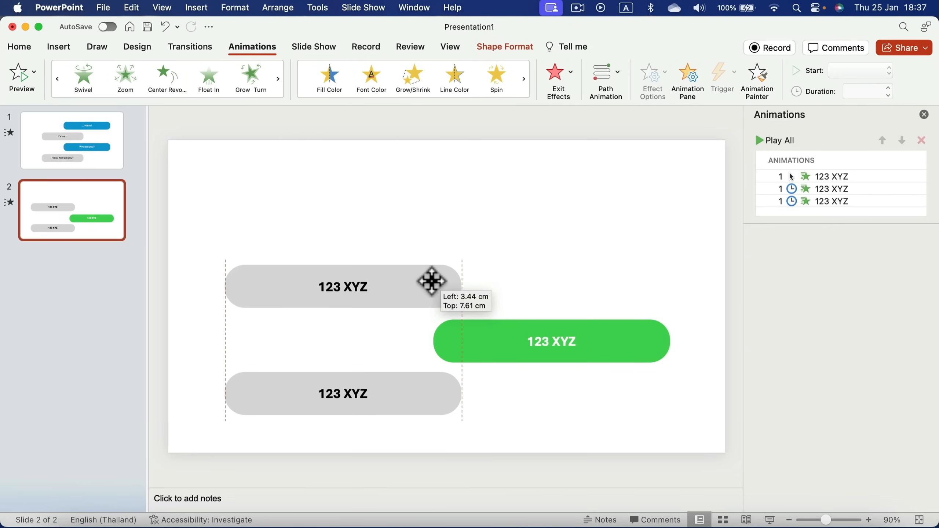
{"action": "left_click", "coordinate": [631, 340]}
Add a green copy and another grey copy stacked toward the top of the slide
{"action": "key", "text": "super+v"}
{"action": "left_click_drag", "start_coordinate": [630, 342], "coordinate": [624, 235]}
{"action": "scroll", "coordinate": [824, 192], "scroll_direction": "down", "scroll_amount": 1}
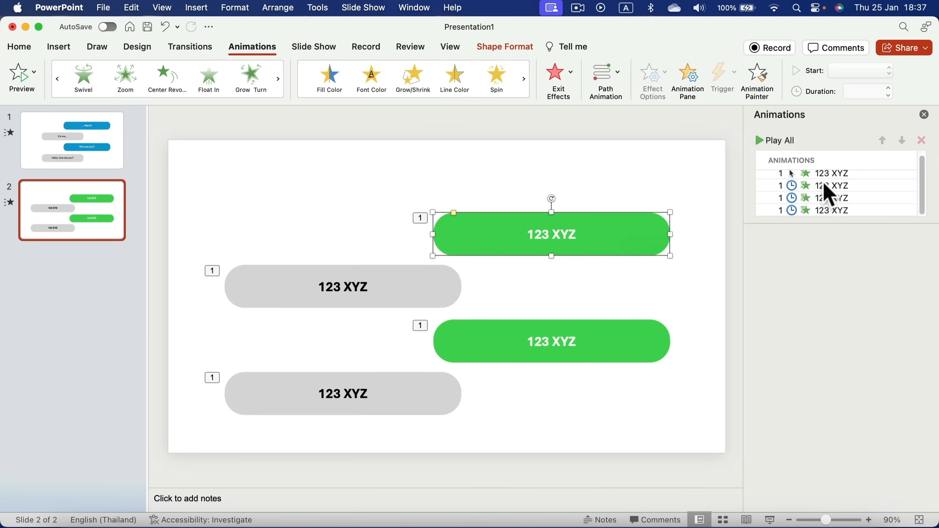
{"action": "left_click", "coordinate": [398, 290]}
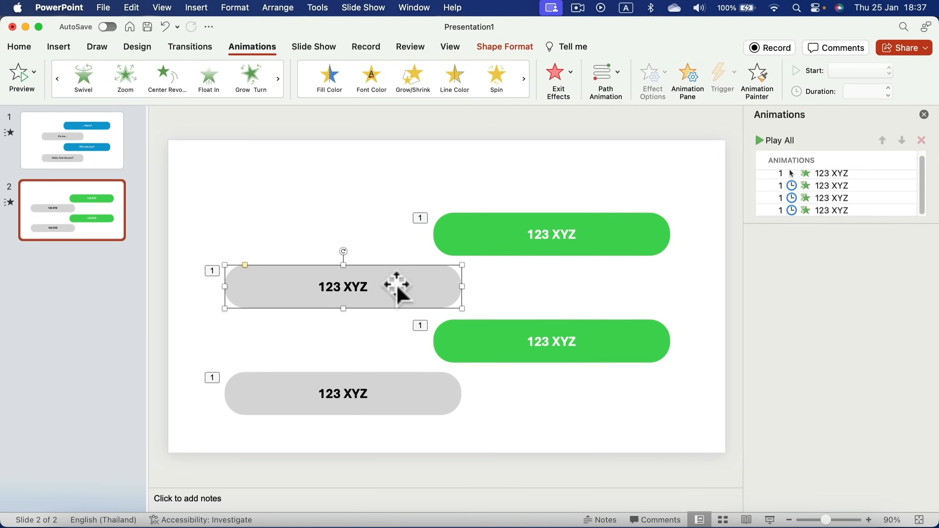
{"action": "key", "text": "super+v"}
{"action": "left_click_drag", "start_coordinate": [398, 290], "coordinate": [397, 181]}
{"action": "left_click", "coordinate": [596, 176]}
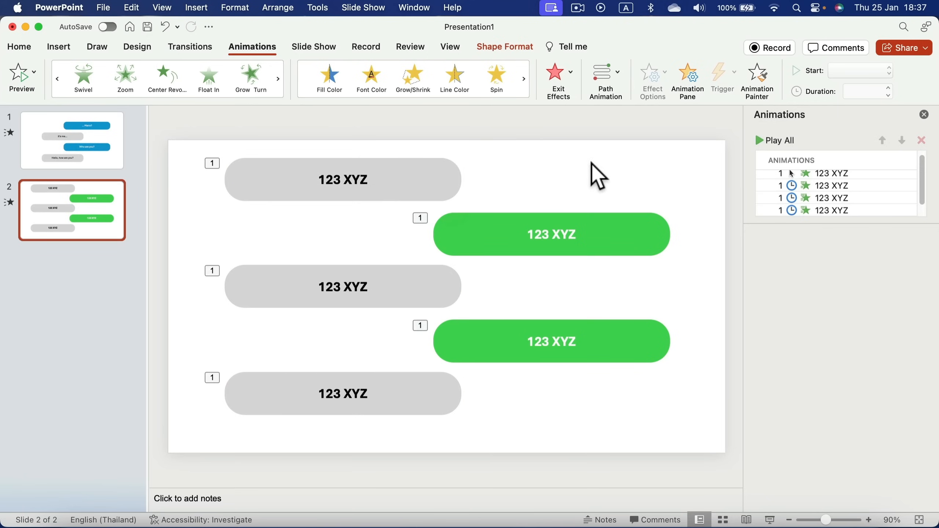
Play the whole five-bubble animation sequence from the Animation Pane
{"action": "left_click", "coordinate": [763, 148]}
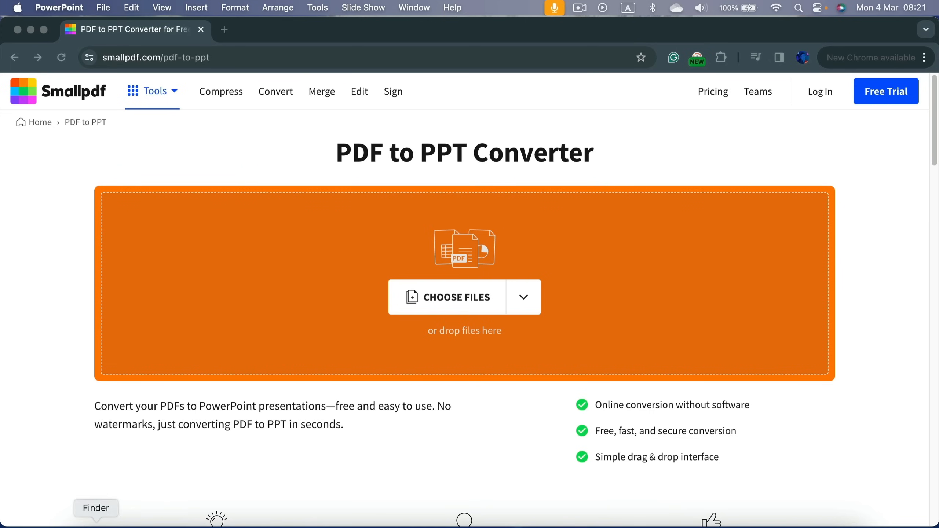
Open the Sample folder in Finder and drag Sample PDF 2 onto Smallpdf's upload area
{"action": "left_click", "coordinate": [95, 524]}
{"action": "left_click_drag", "start_coordinate": [752, 185], "coordinate": [366, 236]}
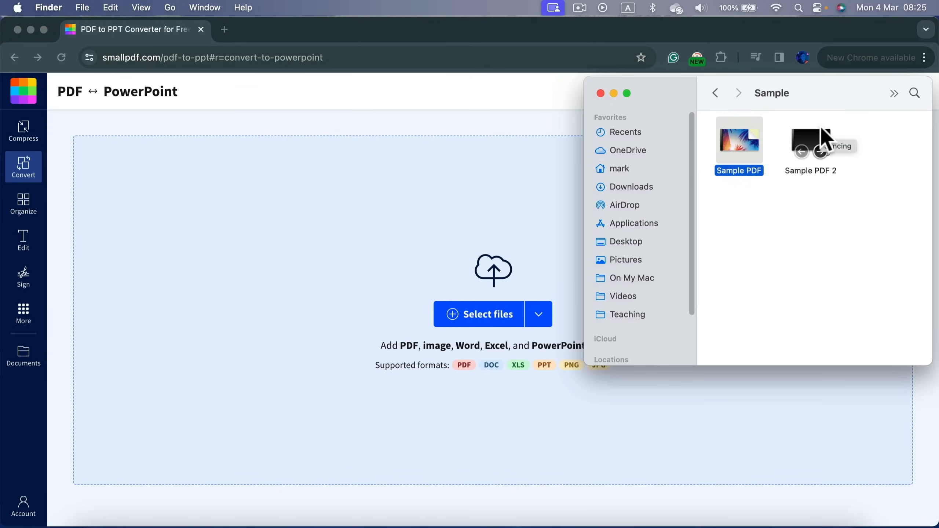
{"action": "left_click", "coordinate": [823, 141]}
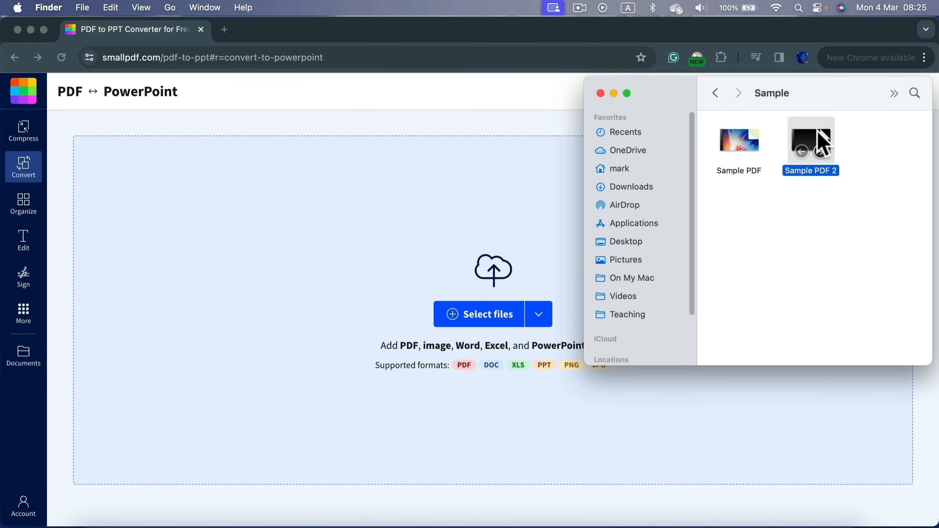
{"action": "left_click_drag", "start_coordinate": [822, 142], "coordinate": [301, 203]}
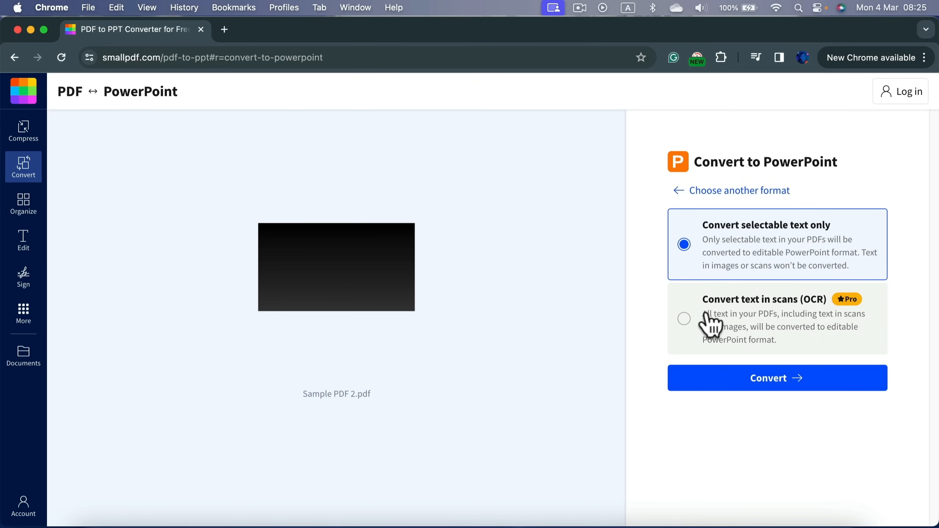
Convert Sample PDF 2 to PowerPoint and download the resulting .pptx file
{"action": "left_click", "coordinate": [804, 387]}
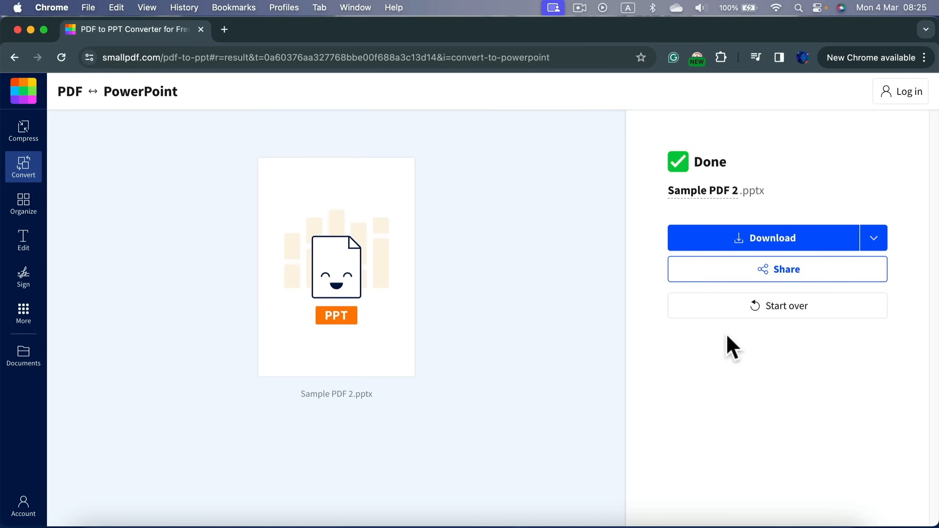
{"action": "left_click", "coordinate": [743, 243]}
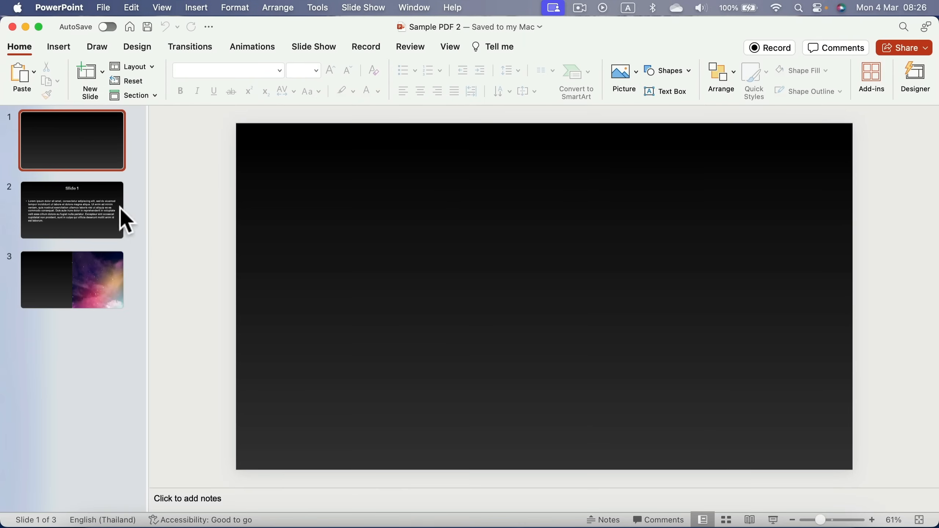
Browse the converted slides, including the nebula image slide, and settle on the 'Slide 1' Lorem ipsum slide
{"action": "left_click", "coordinate": [76, 204]}
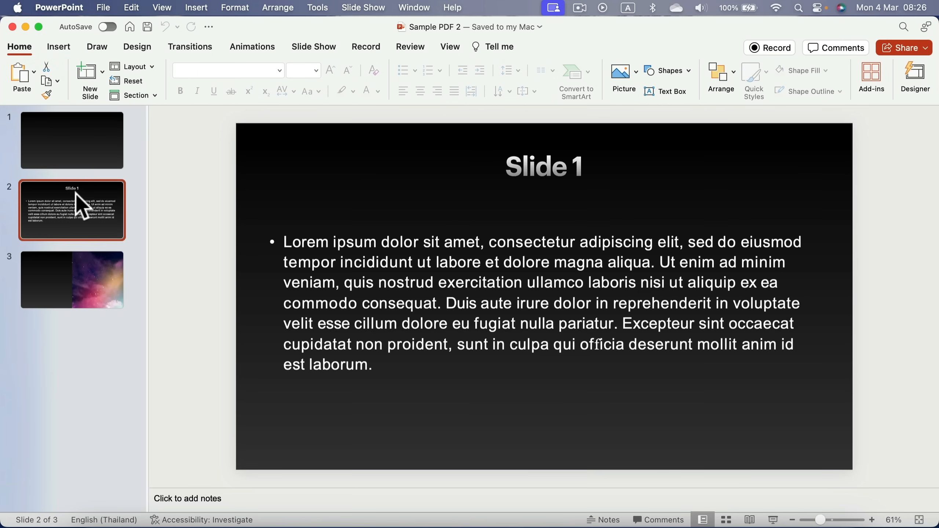
{"action": "left_click", "coordinate": [84, 163]}
{"action": "left_click", "coordinate": [80, 218]}
{"action": "left_click", "coordinate": [76, 282]}
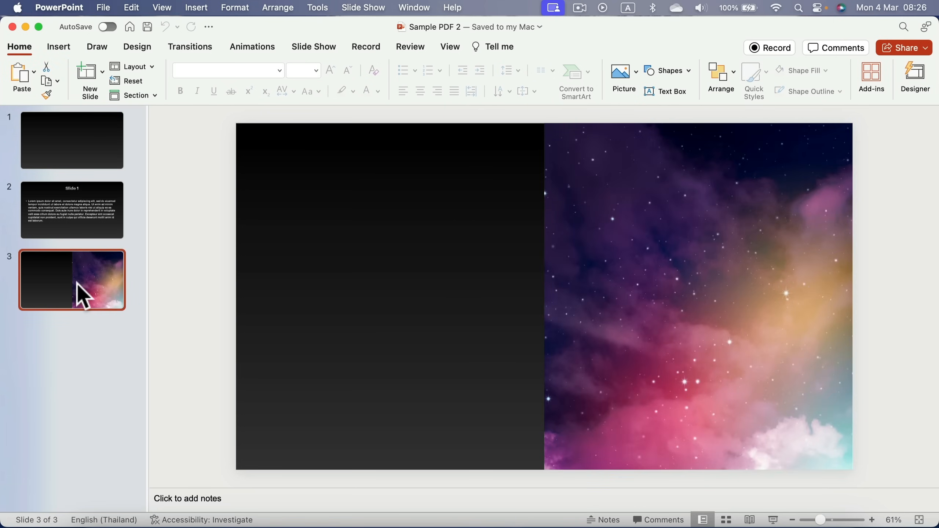
{"action": "left_click", "coordinate": [122, 218]}
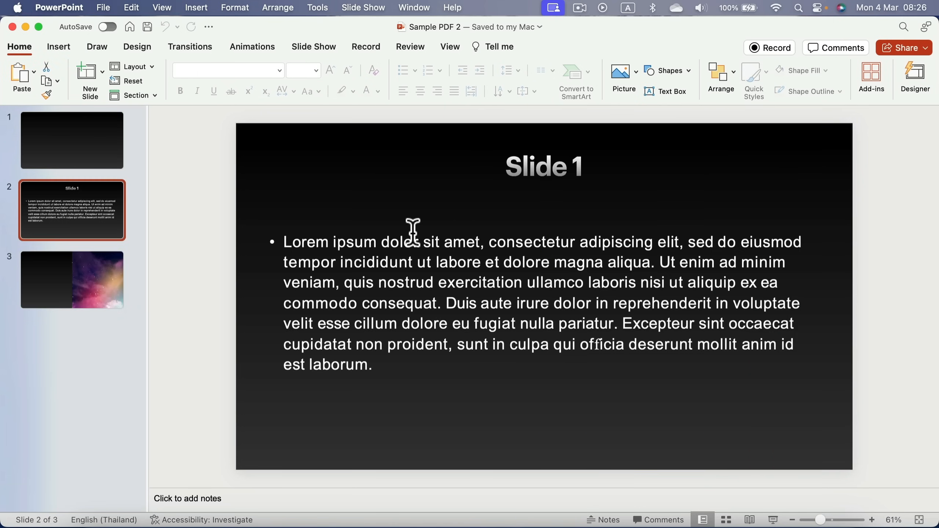